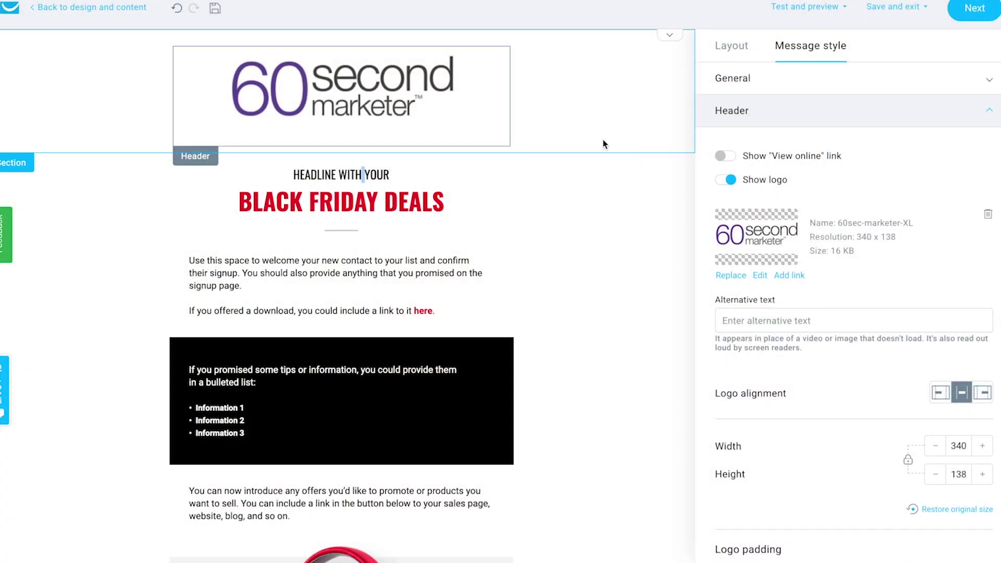
Select the email's headline text block to edit its settings.
{"action": "left_click", "coordinate": [358, 176]}
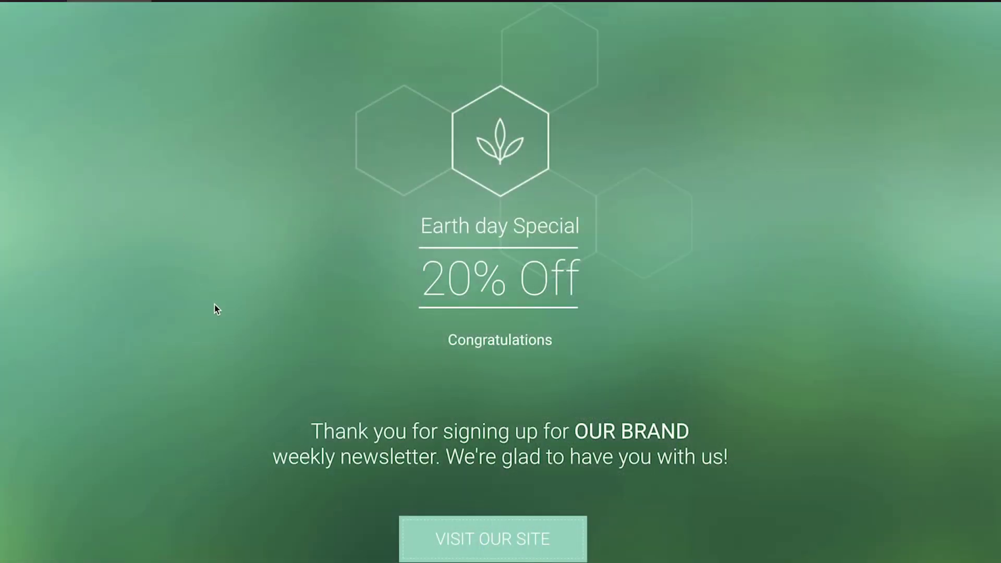
Scroll down through the Earth Day Special landing page template.
{"action": "scroll", "coordinate": [214, 305], "scroll_direction": "down", "scroll_amount": 5}
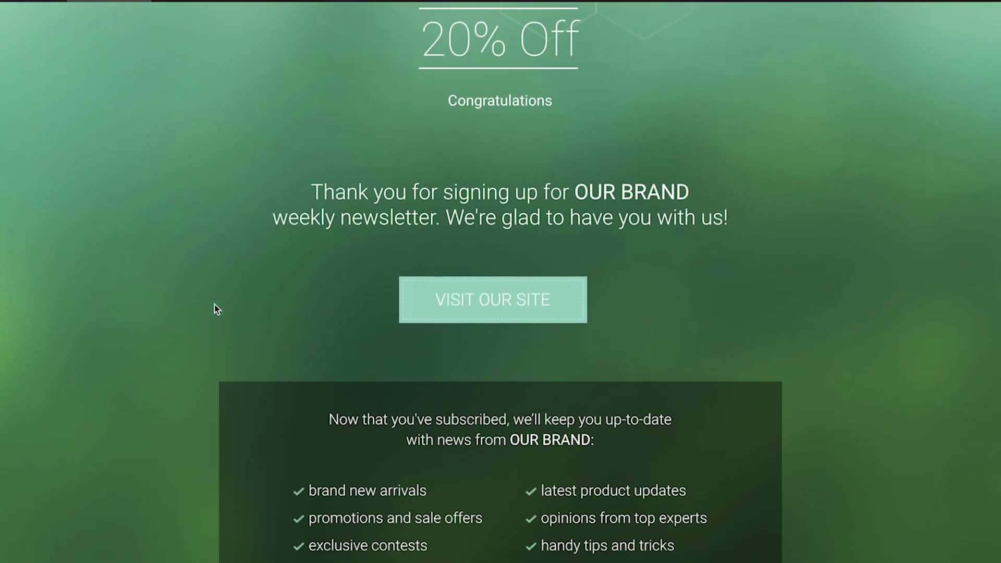
Scroll further down the landing page to review the rest of it.
{"action": "scroll", "coordinate": [214, 305], "scroll_direction": "down", "scroll_amount": 4}
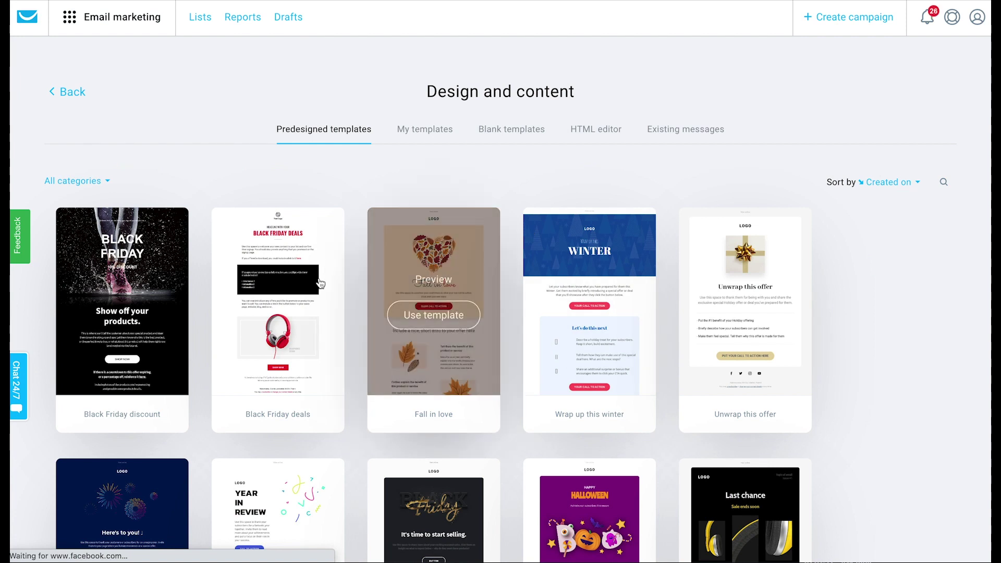
Preview and scroll through the Black Friday deals and Black Friday discount templates.
{"action": "left_click", "coordinate": [281, 284]}
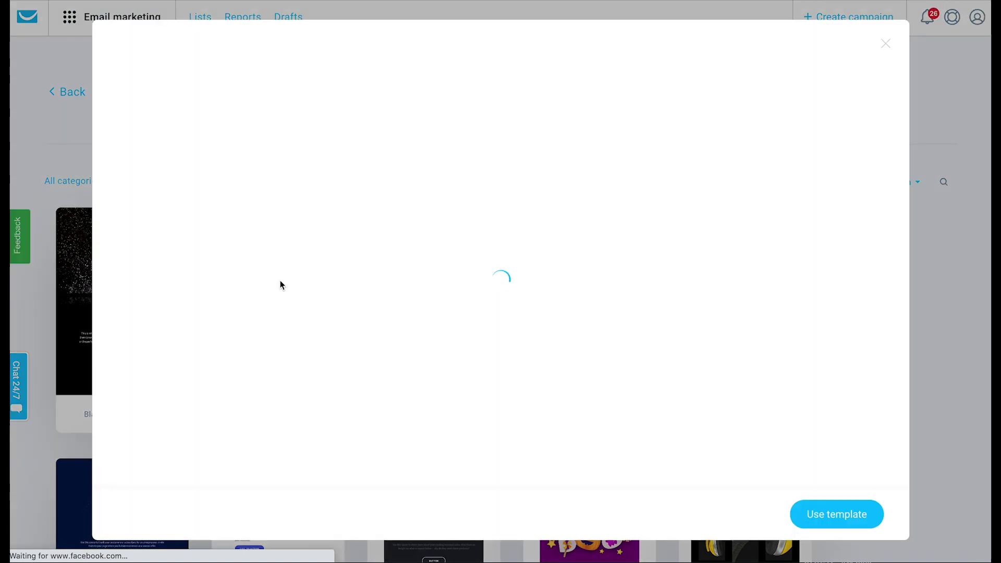
{"action": "scroll", "coordinate": [399, 270], "scroll_direction": "down", "scroll_amount": 3}
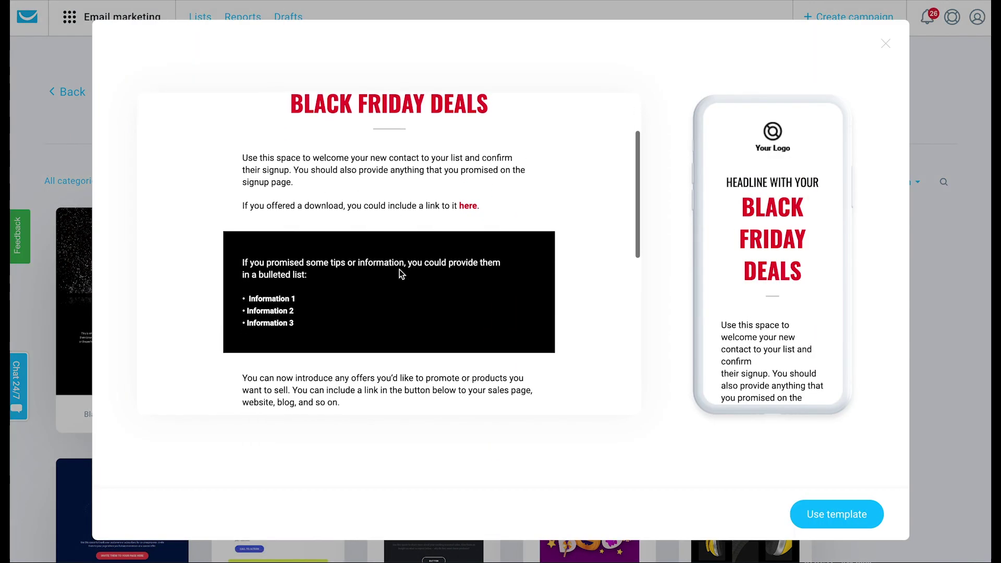
{"action": "scroll", "coordinate": [400, 270], "scroll_direction": "down", "scroll_amount": 5}
{"action": "left_click", "coordinate": [885, 43]}
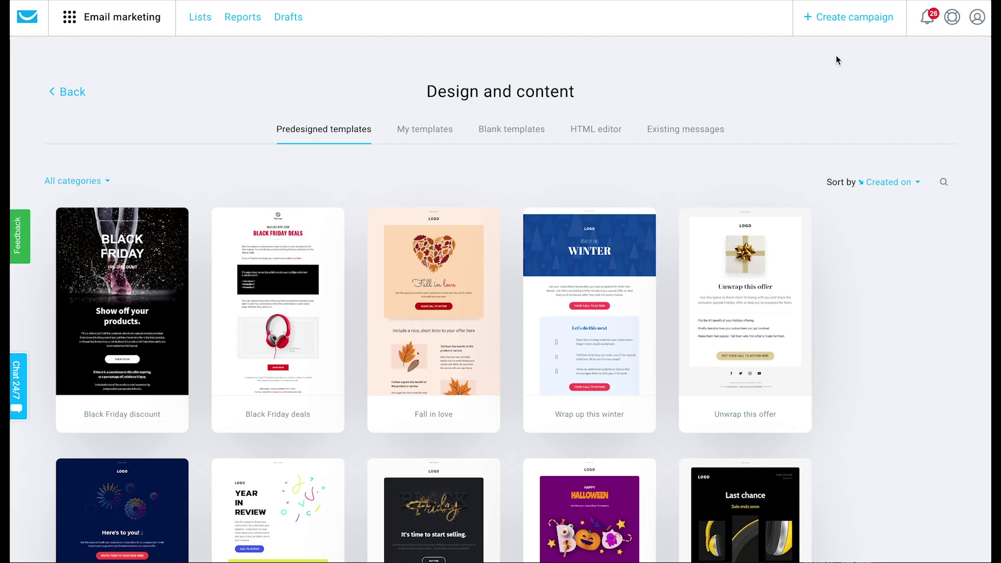
{"action": "left_click", "coordinate": [121, 278]}
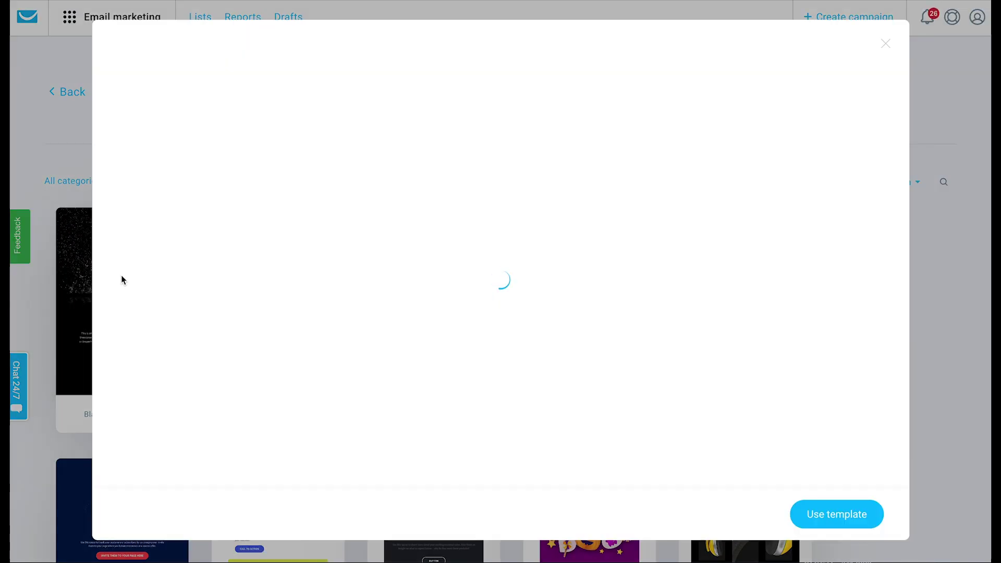
{"action": "scroll", "coordinate": [354, 254], "scroll_direction": "down", "scroll_amount": 3}
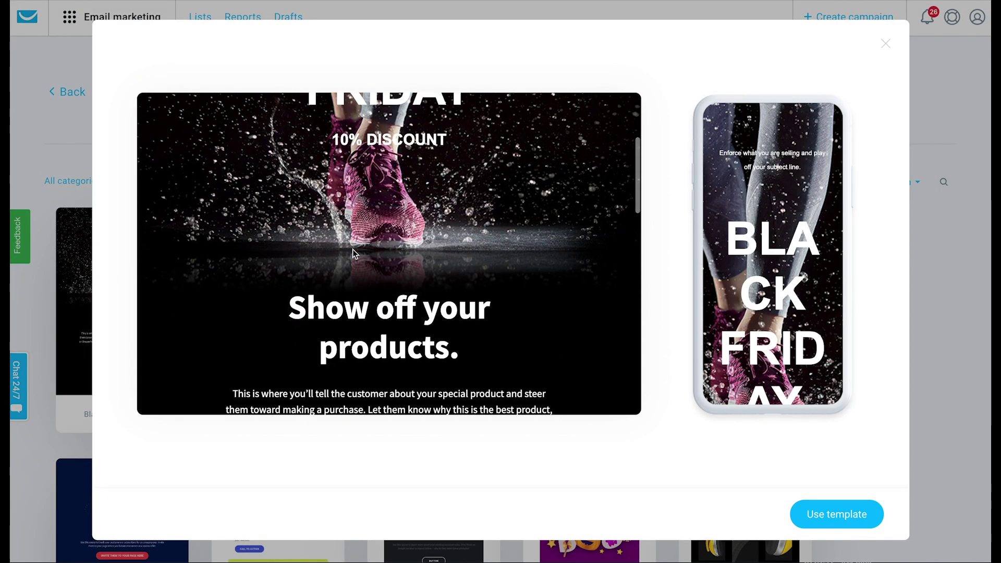
{"action": "scroll", "coordinate": [354, 254], "scroll_direction": "down", "scroll_amount": 4}
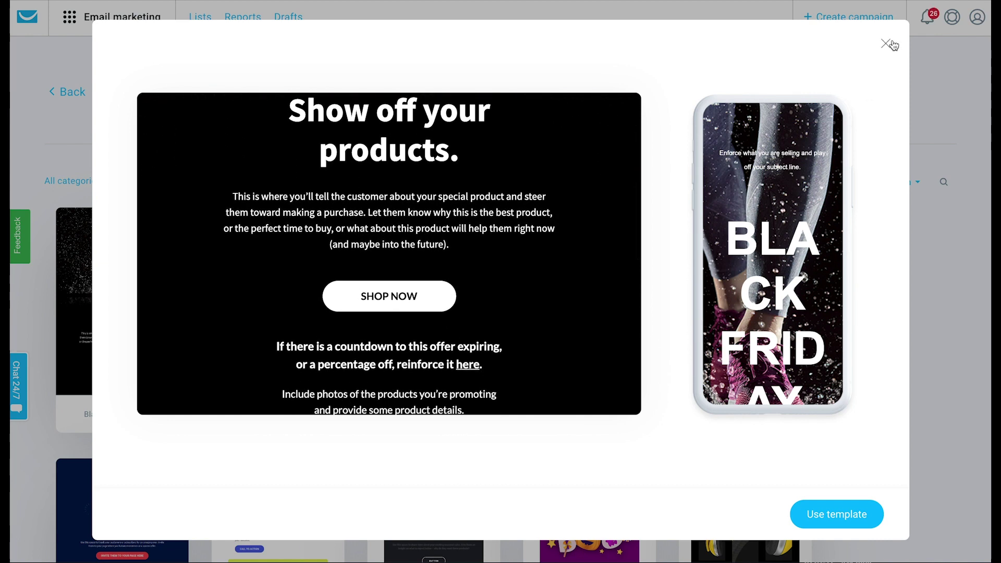
{"action": "left_click", "coordinate": [887, 44]}
{"action": "mouse_move", "coordinate": [274, 273]}
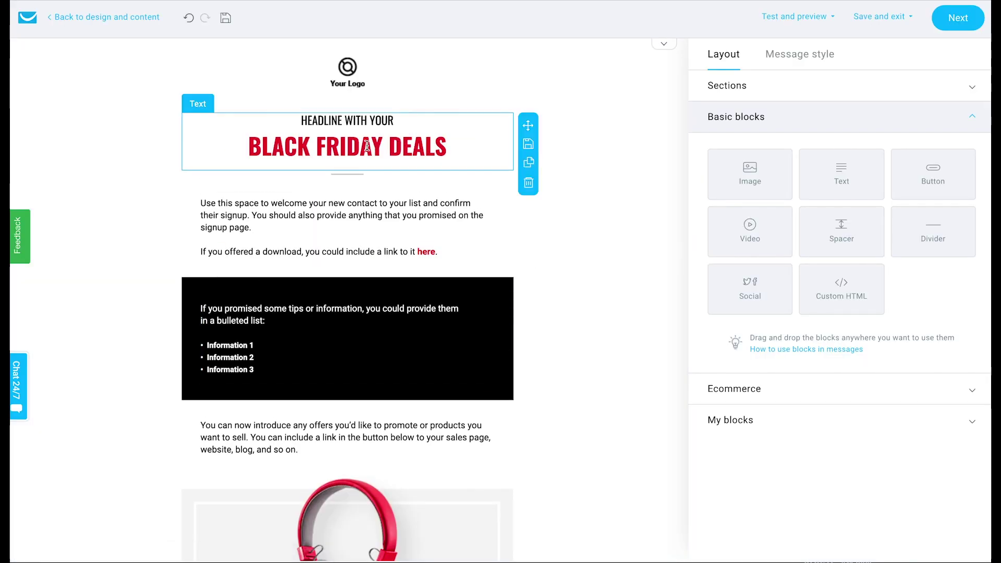
Change the small line above BLACK FRIDAY DEALS to 'We have some amazing'.
{"action": "double_click", "coordinate": [374, 122]}
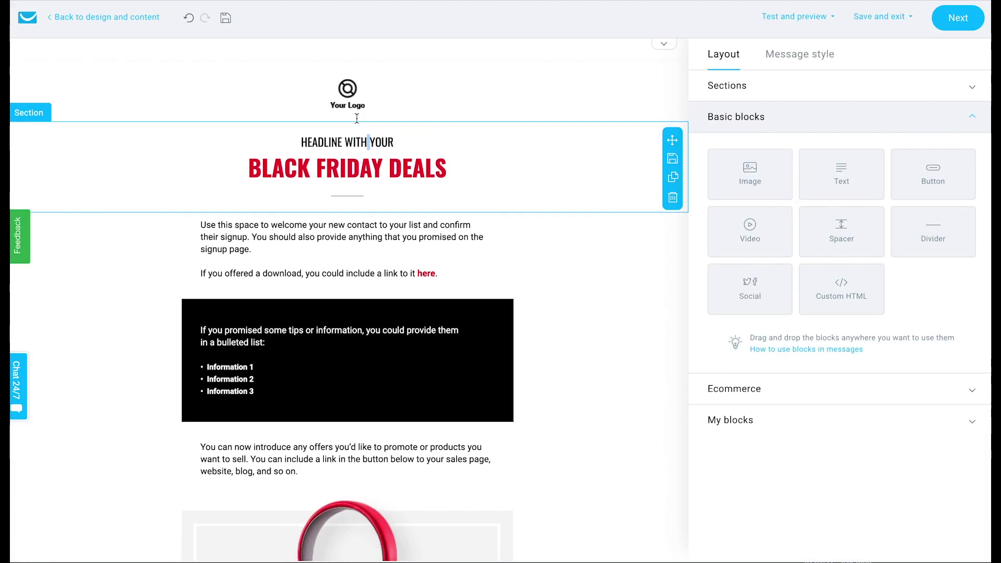
{"action": "left_click", "coordinate": [344, 78]}
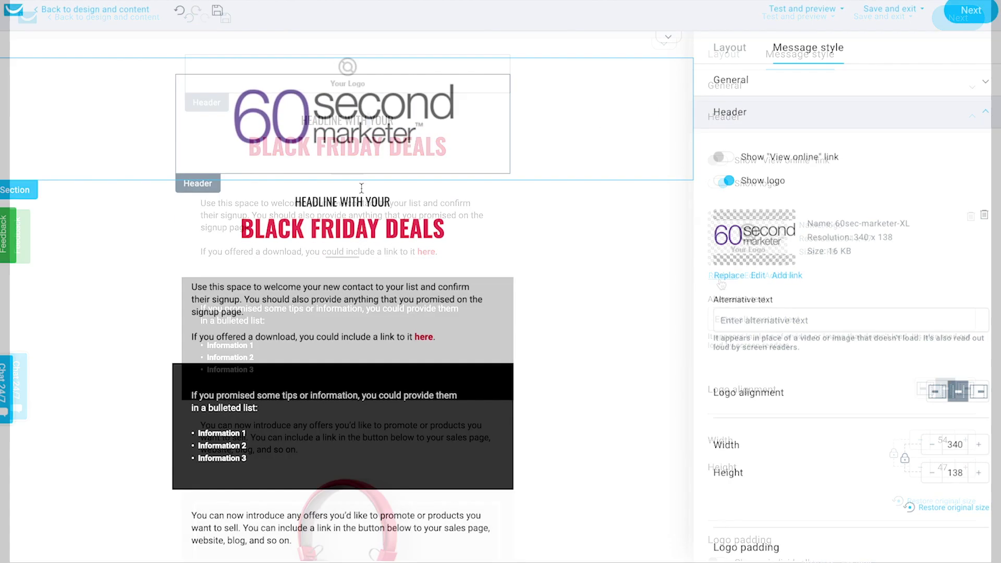
{"action": "left_click", "coordinate": [357, 184]}
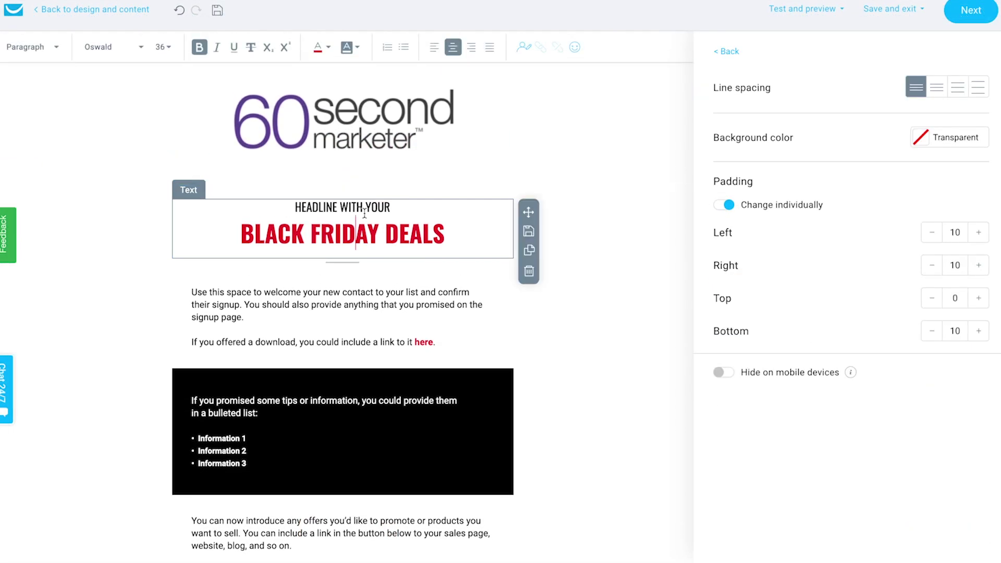
{"action": "left_click_drag", "start_coordinate": [410, 210], "coordinate": [300, 205]}
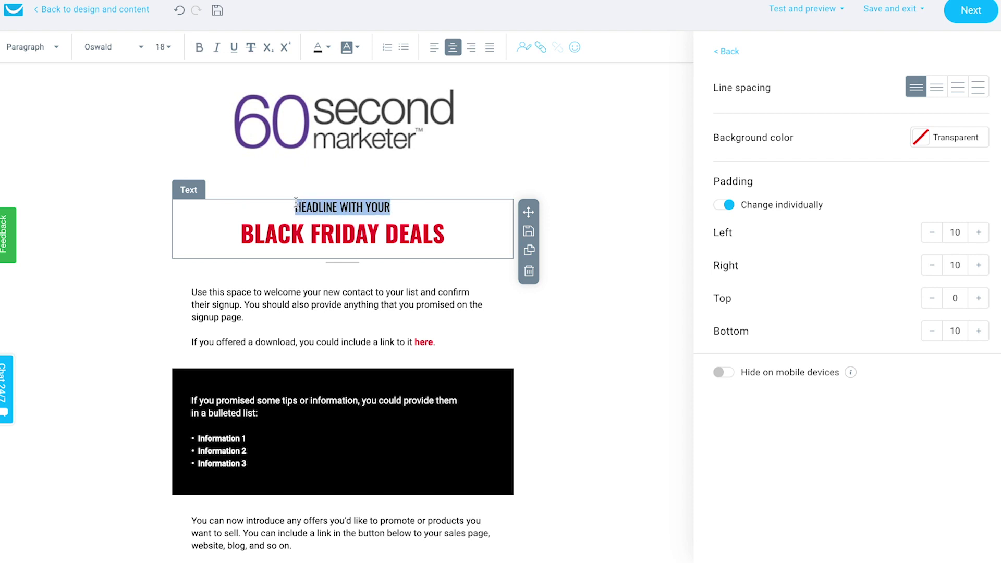
{"action": "type", "text": "We have "}
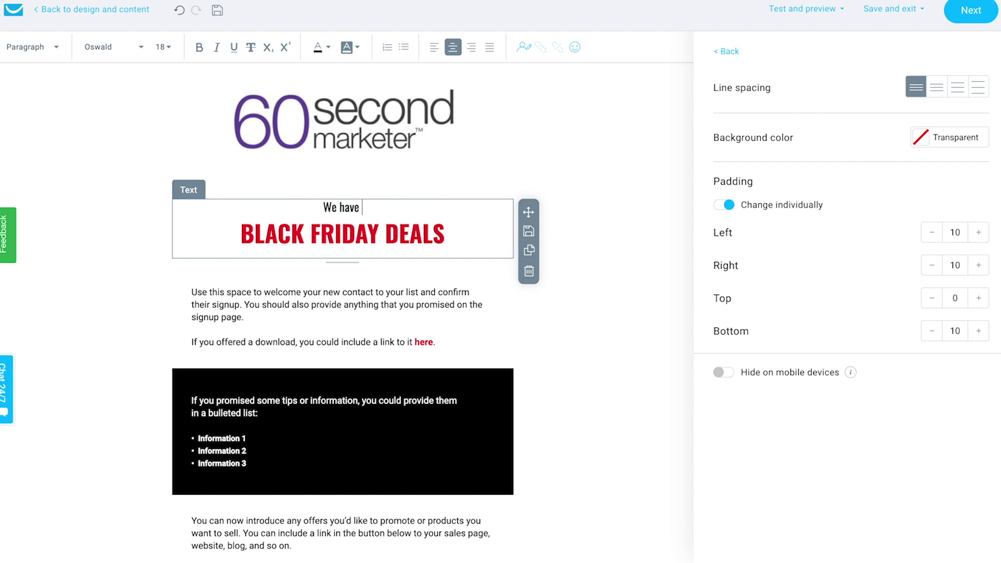
{"action": "type", "text": "some amazing"}
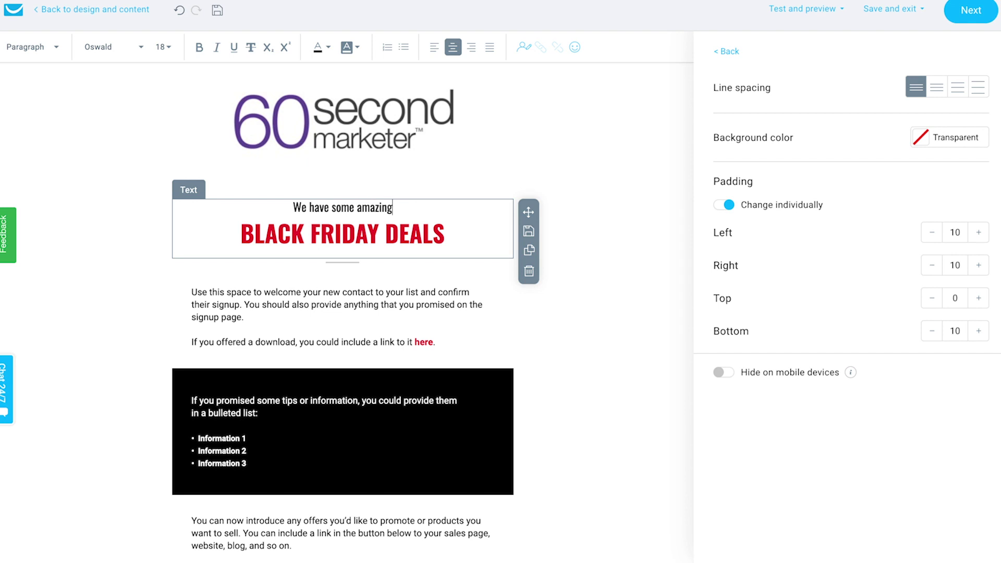
Start the intro with 'Hi' plus the first-name merge field, followed by a blank line.
{"action": "left_click", "coordinate": [192, 292]}
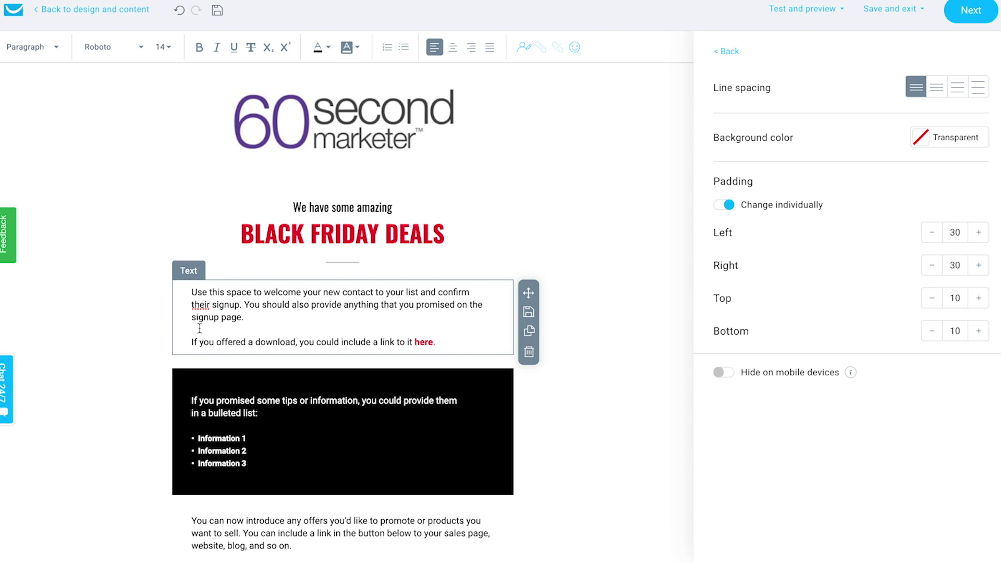
{"action": "type", "text": "Hi"}
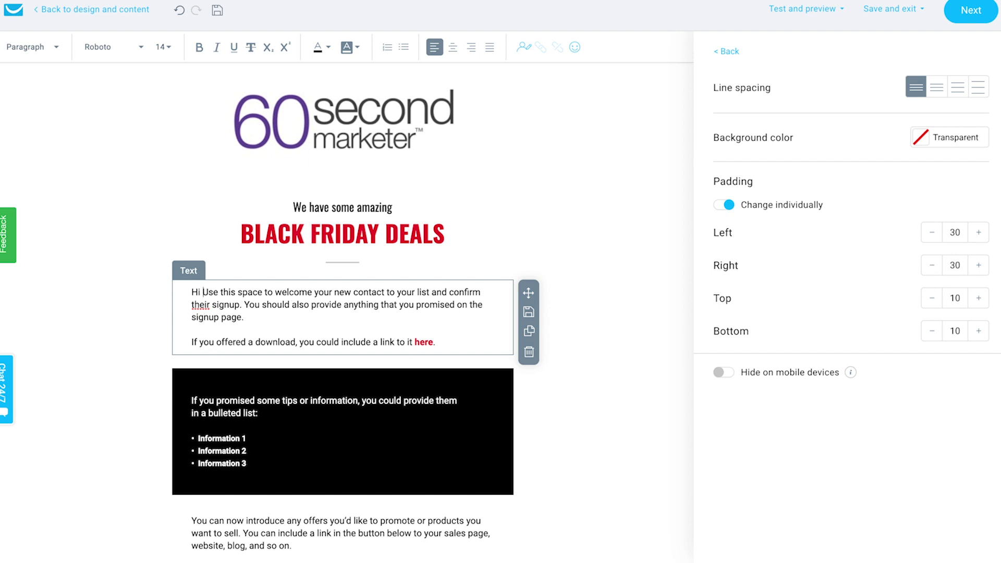
{"action": "left_click", "coordinate": [524, 47]}
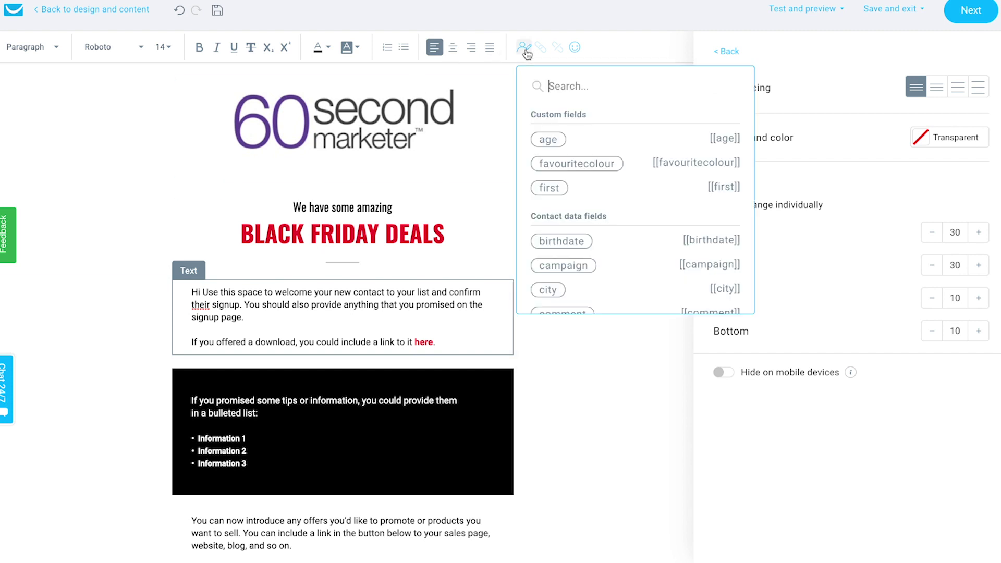
{"action": "left_click", "coordinate": [552, 188]}
{"action": "key", "text": "Return"}
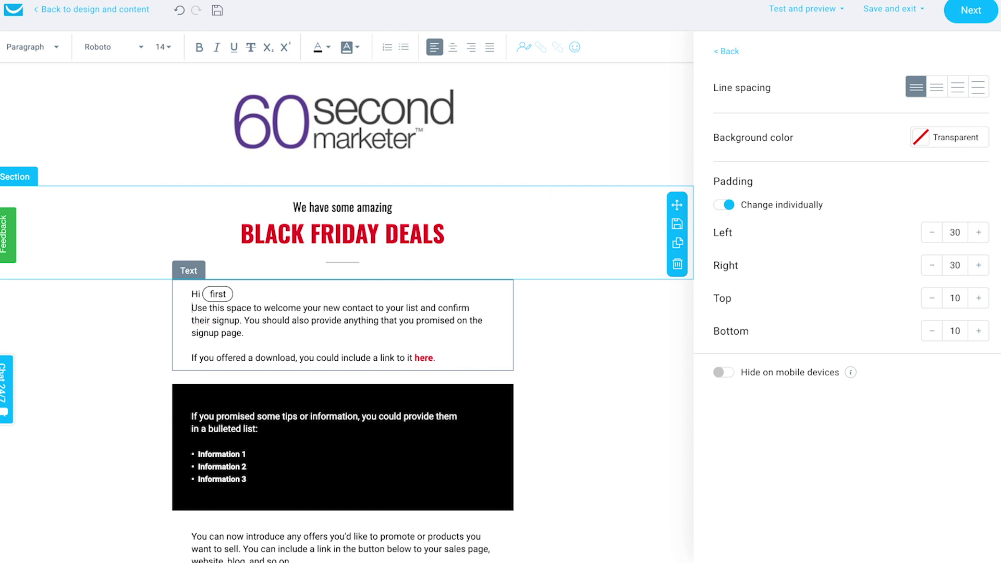
{"action": "key", "text": "Return"}
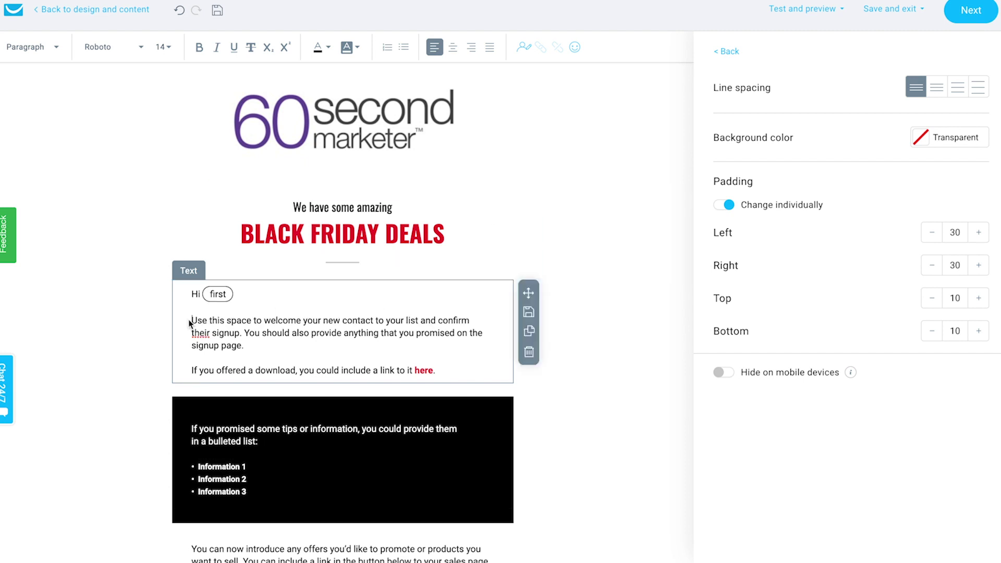
Replace both intro paragraphs with the line 'I'm really excited to give you the news!'.
{"action": "left_click_drag", "start_coordinate": [193, 318], "coordinate": [439, 369]}
{"action": "type", "text": "I"}
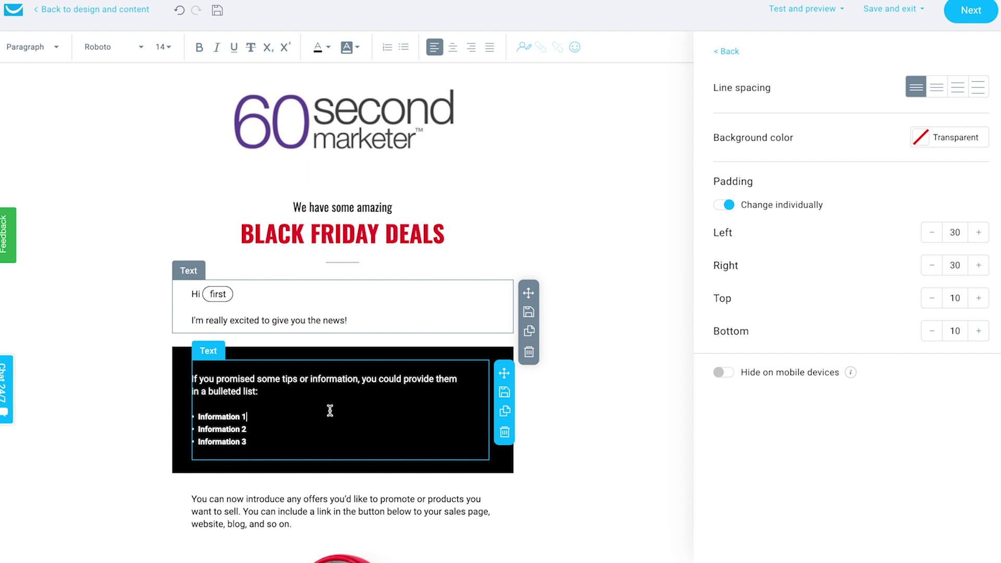
{"action": "left_click", "coordinate": [298, 406]}
Reword the black block's opening to 'We have some' and swap the headphones for the cartoon character image.
{"action": "left_click_drag", "start_coordinate": [266, 399], "coordinate": [190, 380]}
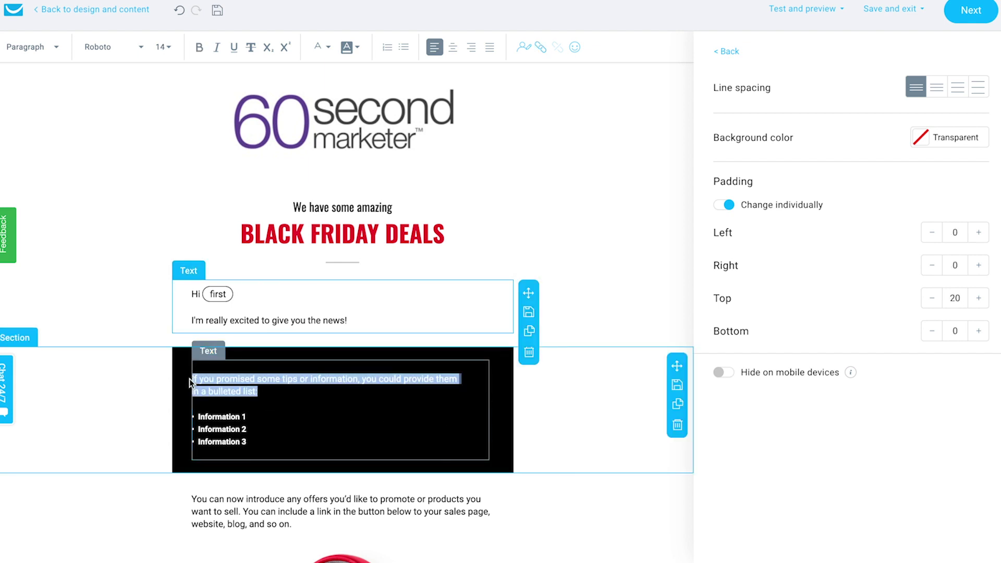
{"action": "type", "text": "We have some"}
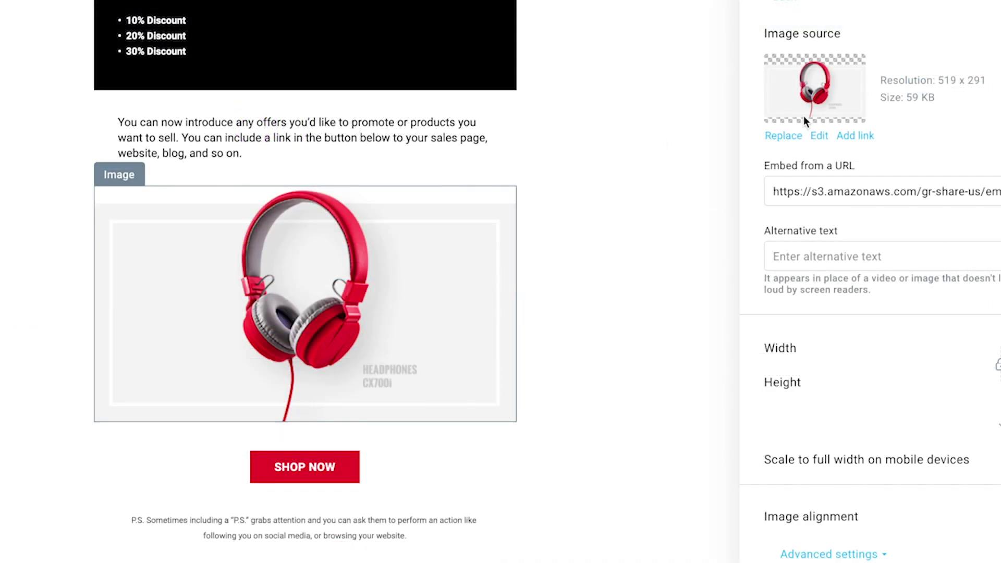
{"action": "left_click", "coordinate": [785, 136]}
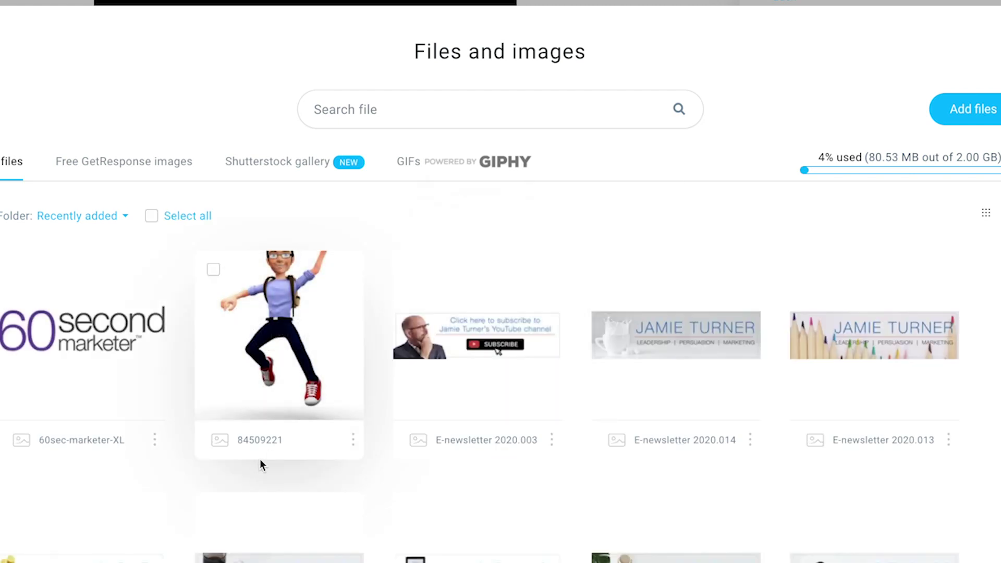
{"action": "left_click", "coordinate": [279, 338]}
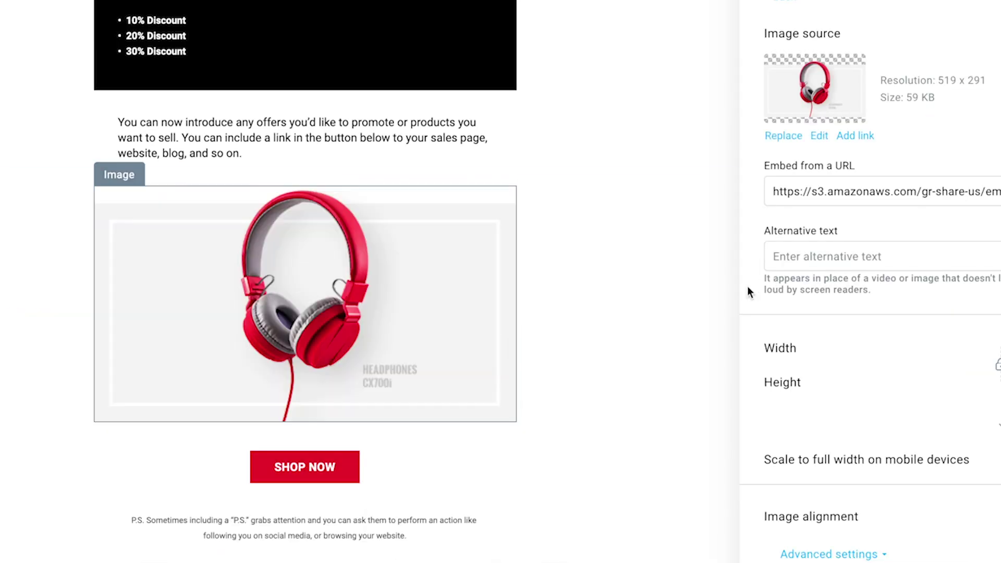
{"action": "scroll", "coordinate": [652, 287], "scroll_direction": "down", "scroll_amount": 4}
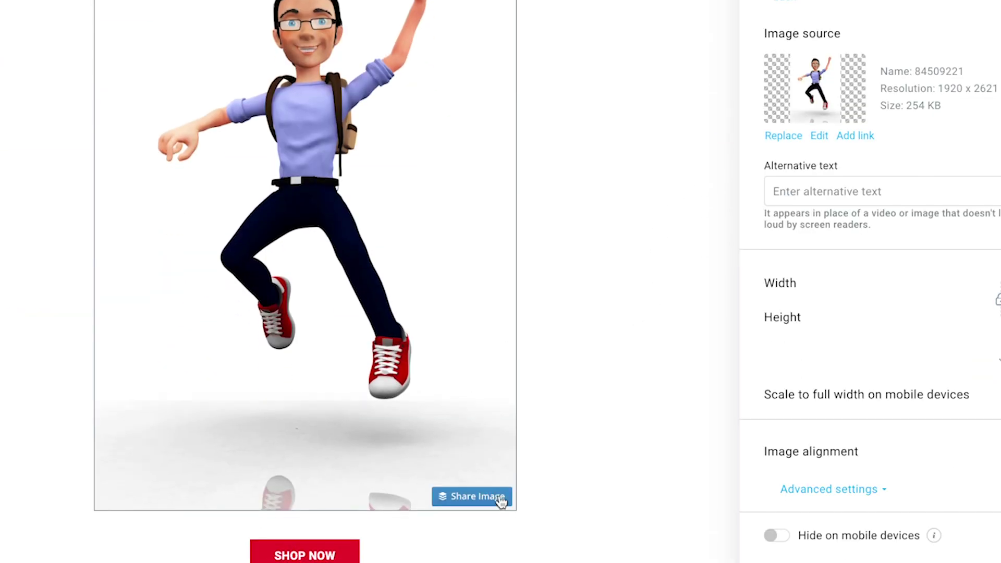
{"action": "scroll", "coordinate": [616, 391], "scroll_direction": "down", "scroll_amount": 3}
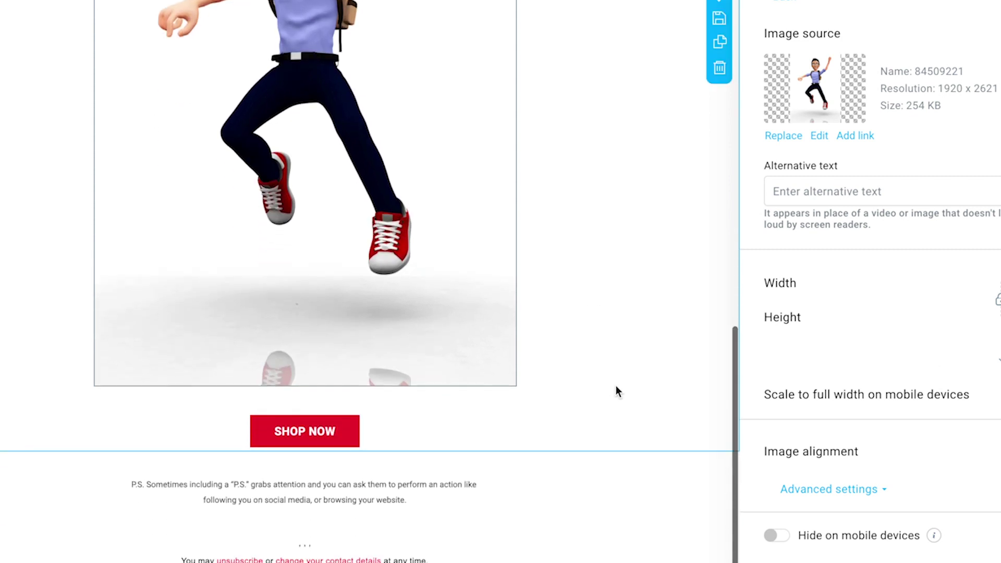
Relabel the SHOP NOW button 'Click Here' in Impact size 18 on a blue button.
{"action": "left_click", "coordinate": [317, 437]}
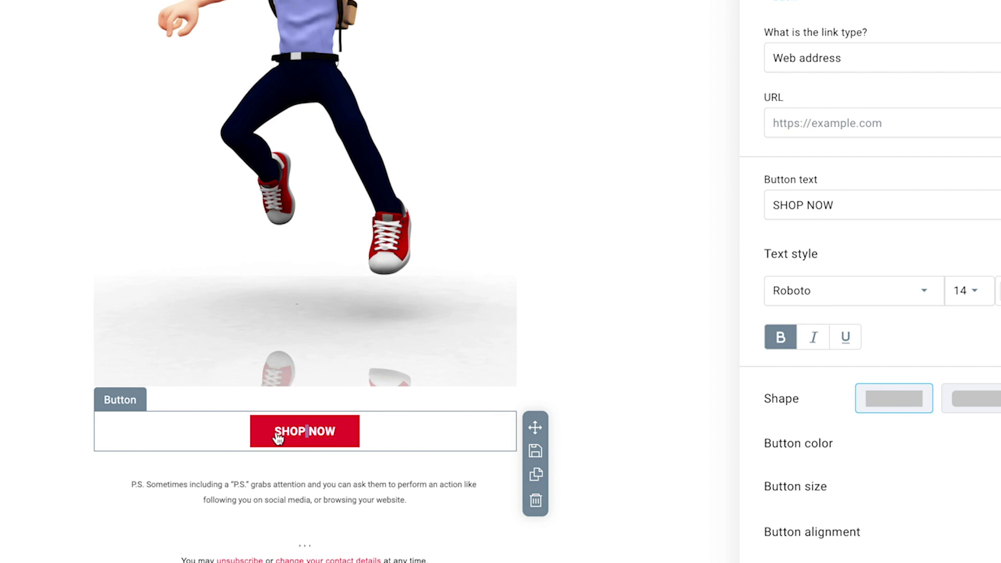
{"action": "left_click_drag", "start_coordinate": [276, 436], "coordinate": [345, 433]}
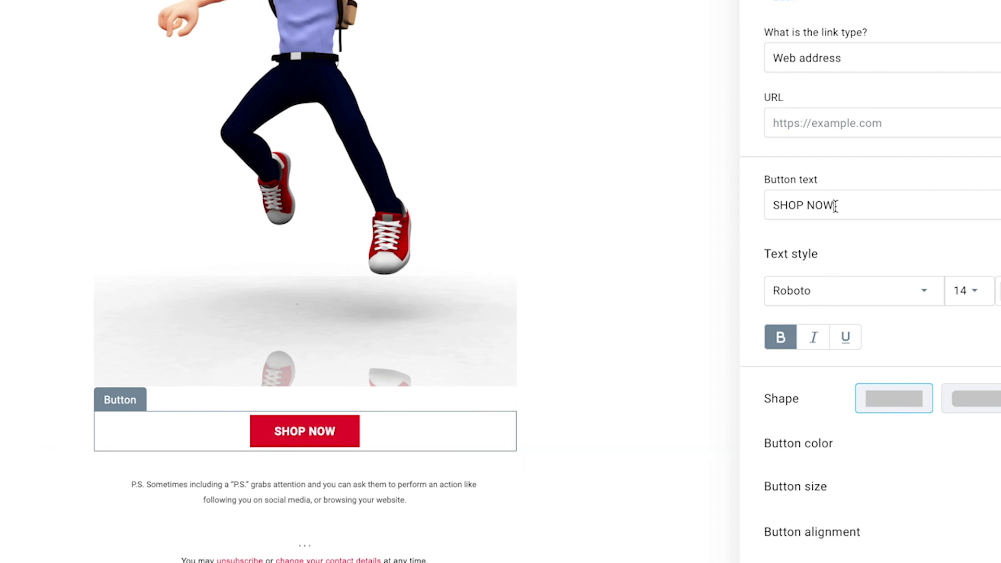
{"action": "left_click_drag", "start_coordinate": [838, 205], "coordinate": [756, 205]}
{"action": "type", "text": "Click Here"}
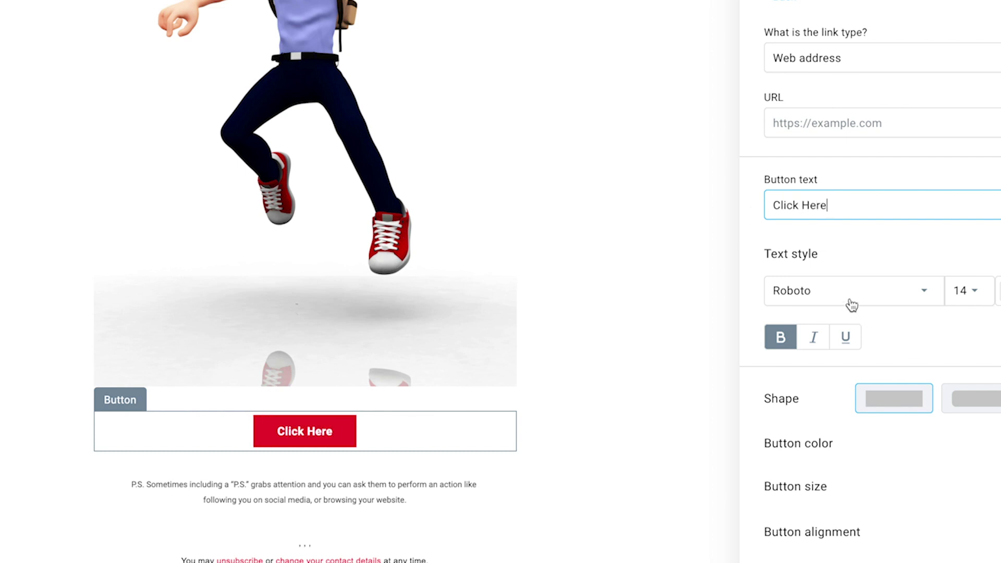
{"action": "left_click", "coordinate": [932, 294]}
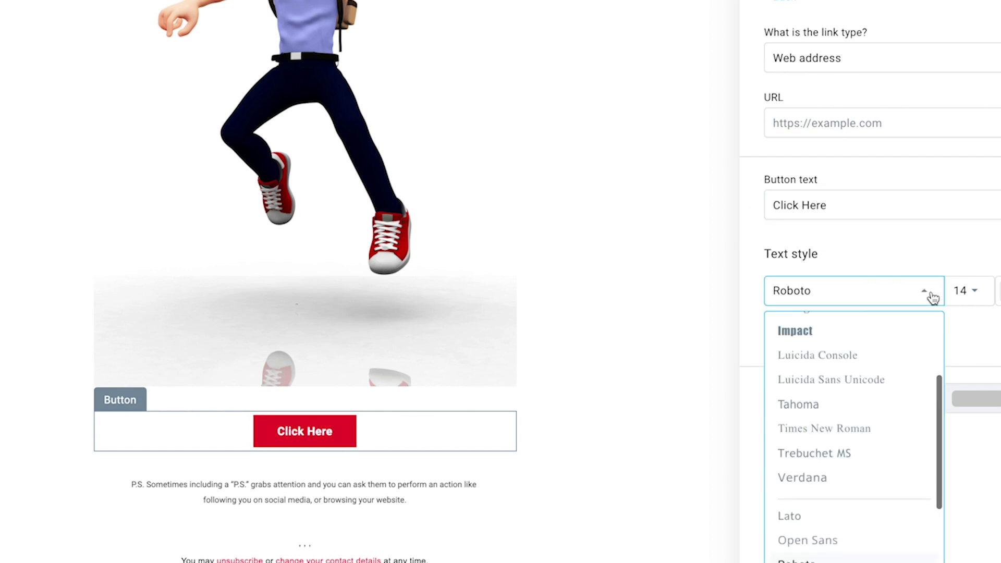
{"action": "left_click", "coordinate": [845, 336]}
{"action": "left_click", "coordinate": [970, 293]}
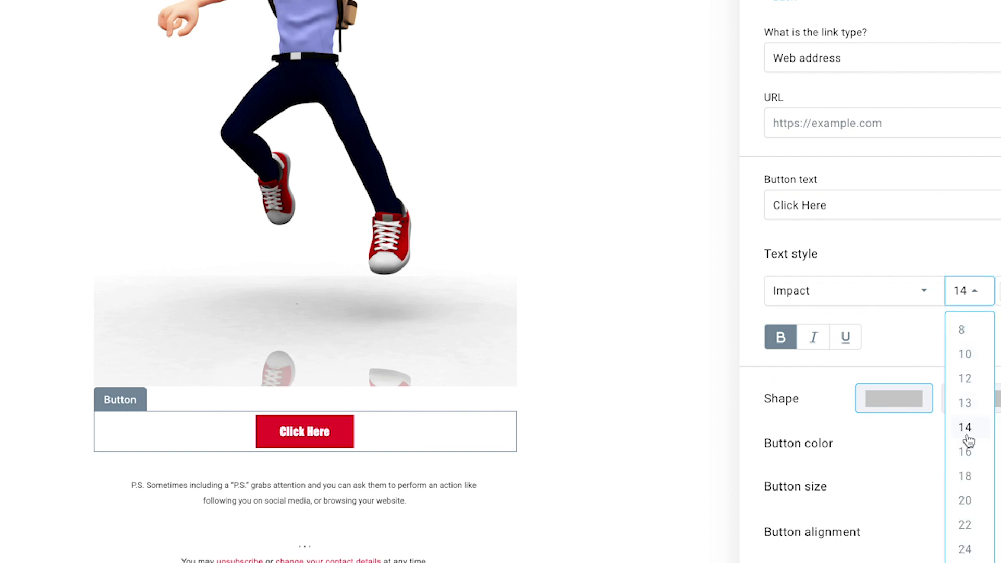
{"action": "left_click", "coordinate": [963, 479]}
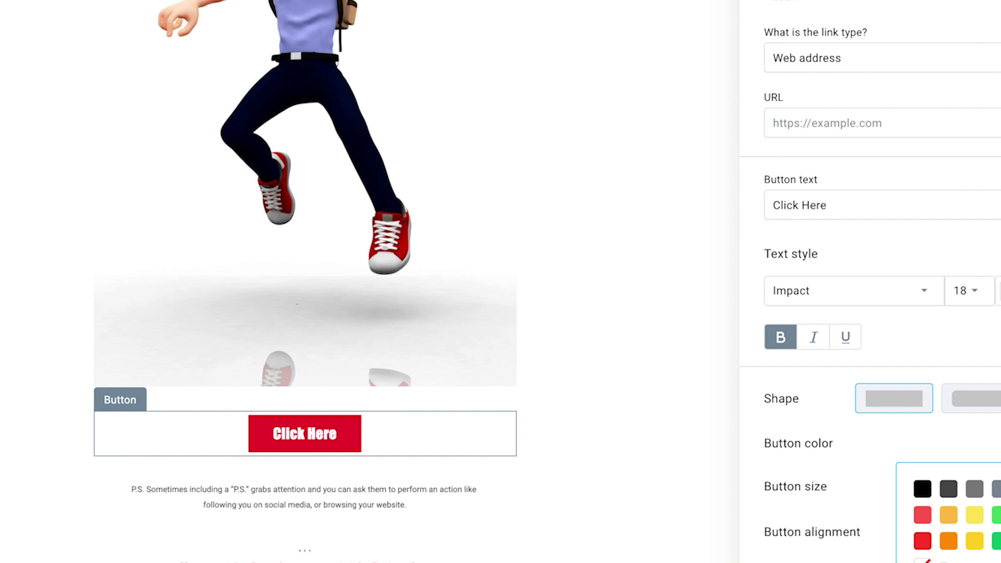
{"action": "left_click", "coordinate": [998, 515]}
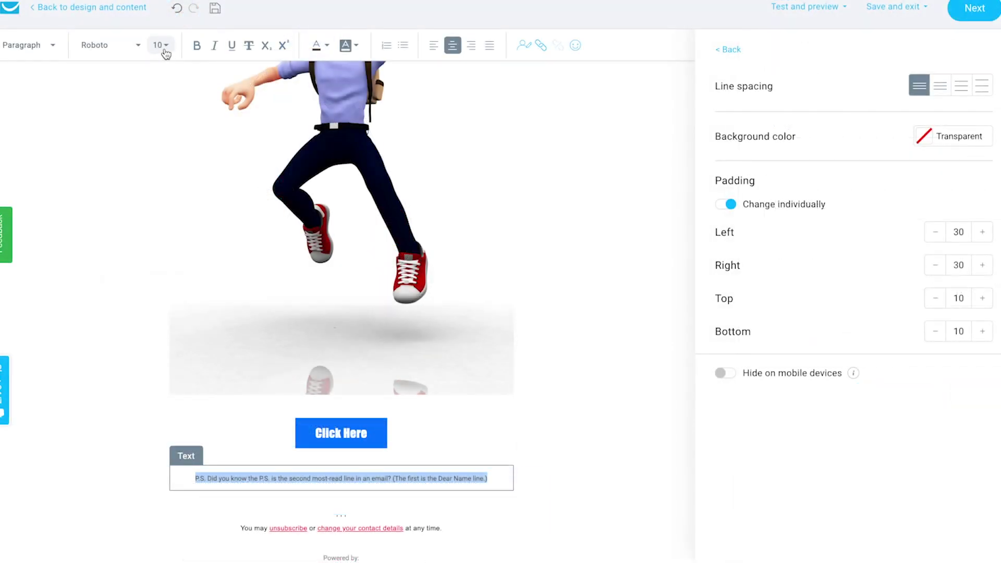
Enlarge the P.S. text to size 20.
{"action": "left_click", "coordinate": [160, 44]}
{"action": "left_click", "coordinate": [167, 218]}
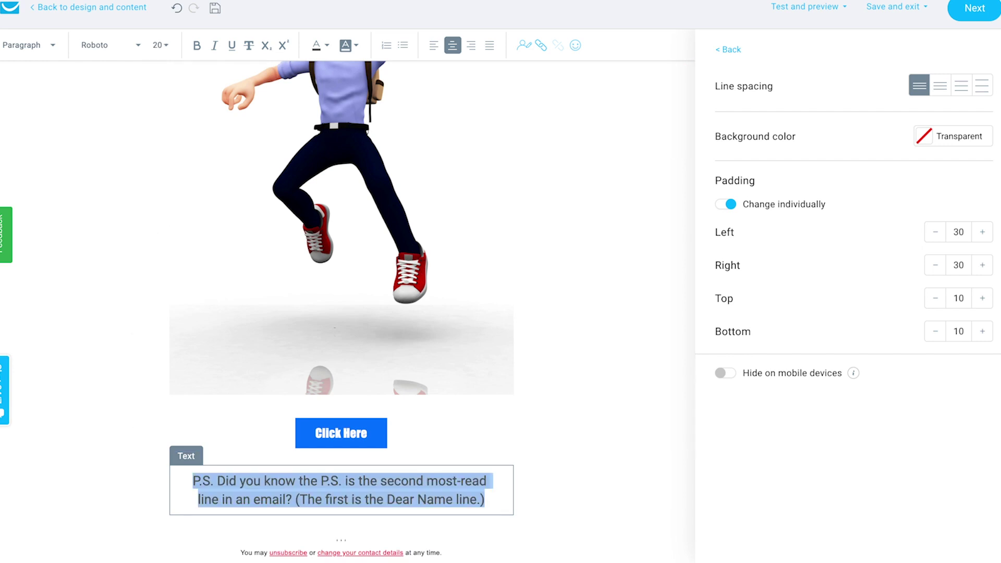
{"action": "left_click", "coordinate": [487, 501]}
{"action": "scroll", "coordinate": [611, 408], "scroll_direction": "up", "scroll_amount": 15}
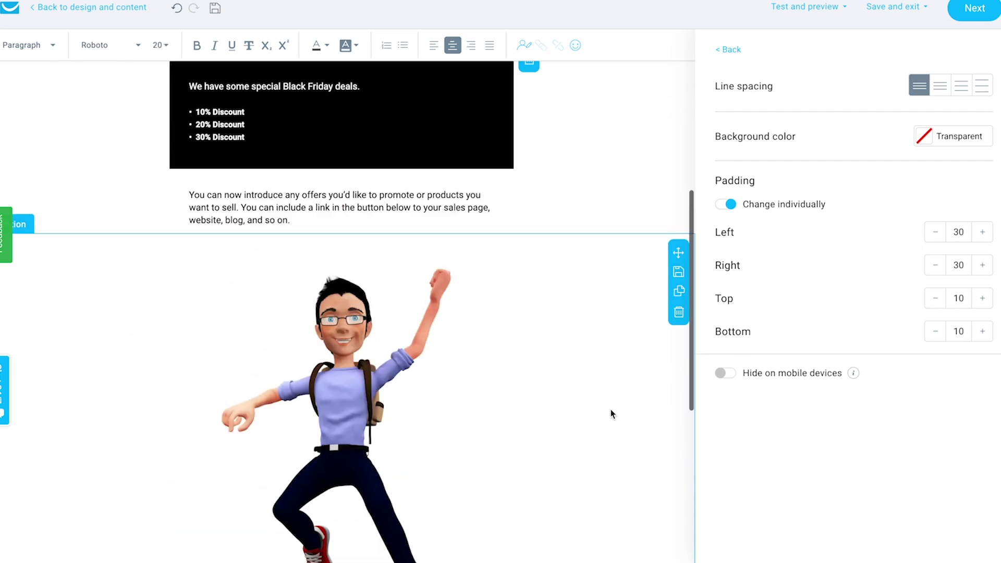
In the message settings, rename the untitled message to 'Black Friday Deals'.
{"action": "left_click", "coordinate": [965, 6]}
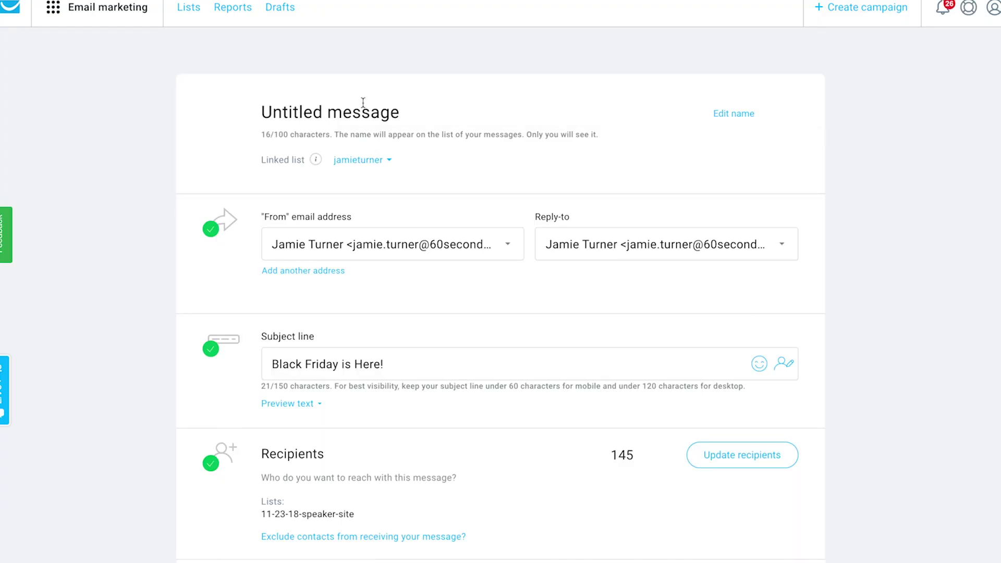
{"action": "triple_click", "coordinate": [364, 113]}
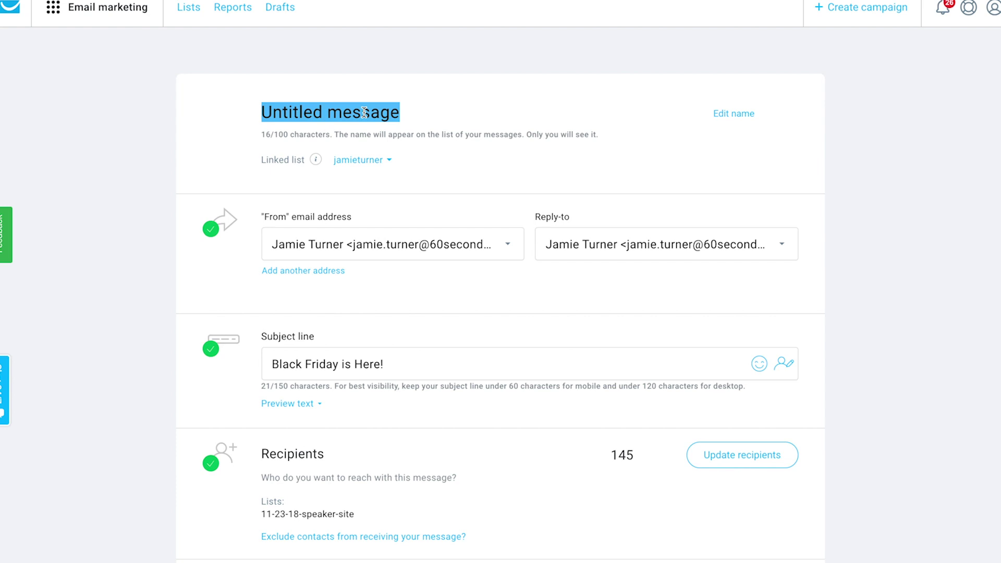
{"action": "type", "text": "bla"}
{"action": "key", "text": "BackSpace"}
{"action": "key", "text": "BackSpace"}
{"action": "key", "text": "BackSpace"}
{"action": "type", "text": "Black "}
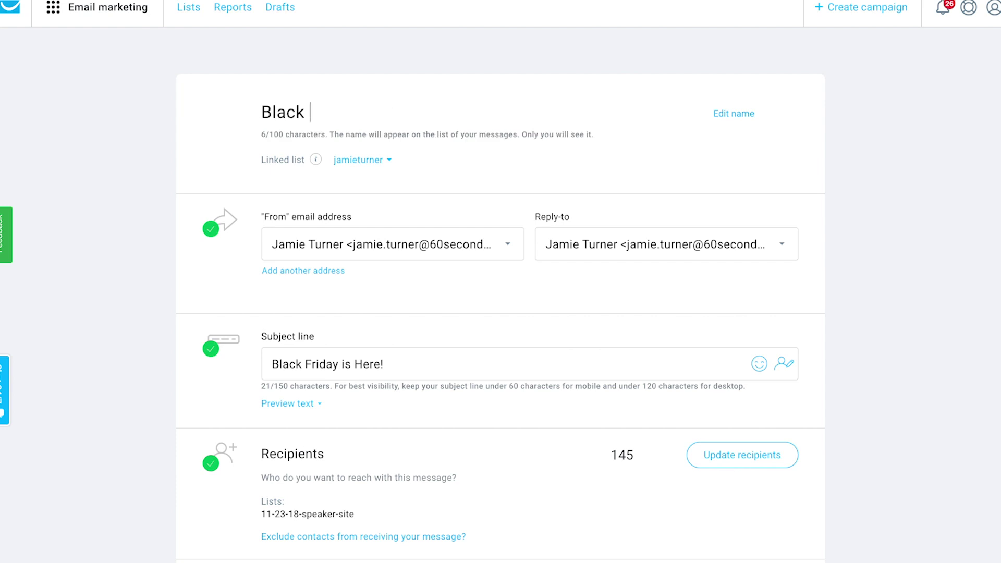
{"action": "type", "text": "Friday Deals"}
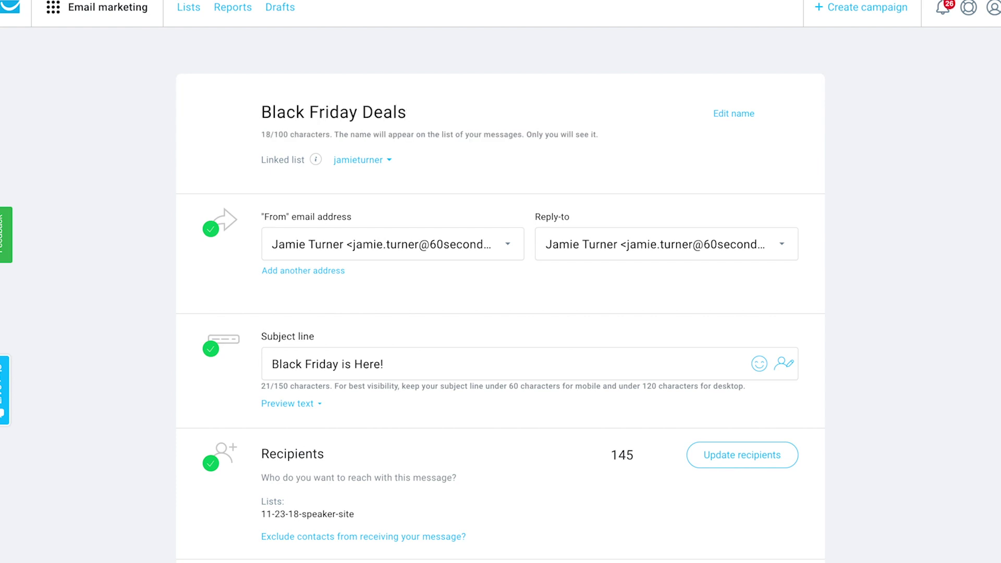
Switch the sending option to send the message later.
{"action": "scroll", "coordinate": [330, 420], "scroll_direction": "down", "scroll_amount": 10}
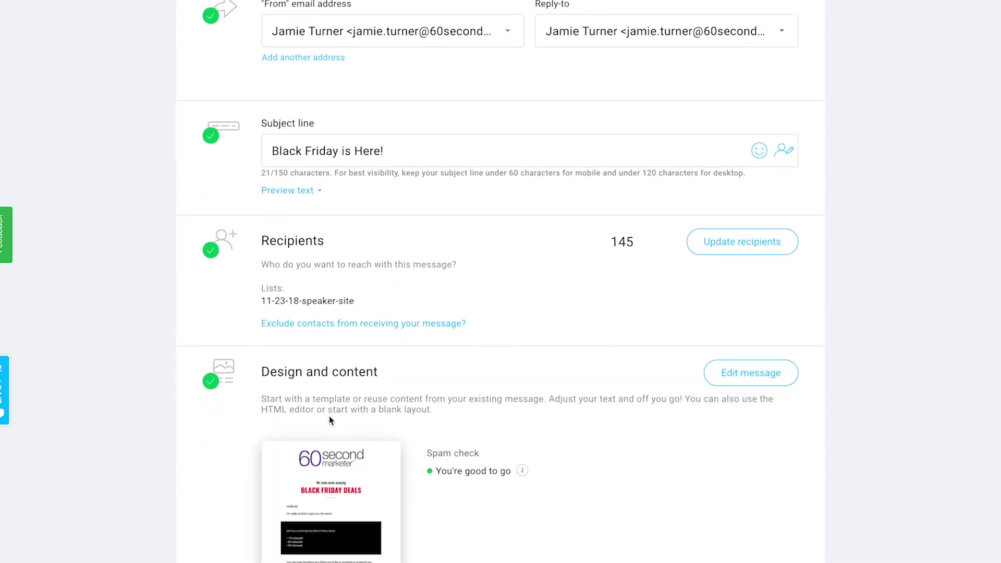
{"action": "scroll", "coordinate": [331, 420], "scroll_direction": "down", "scroll_amount": 5}
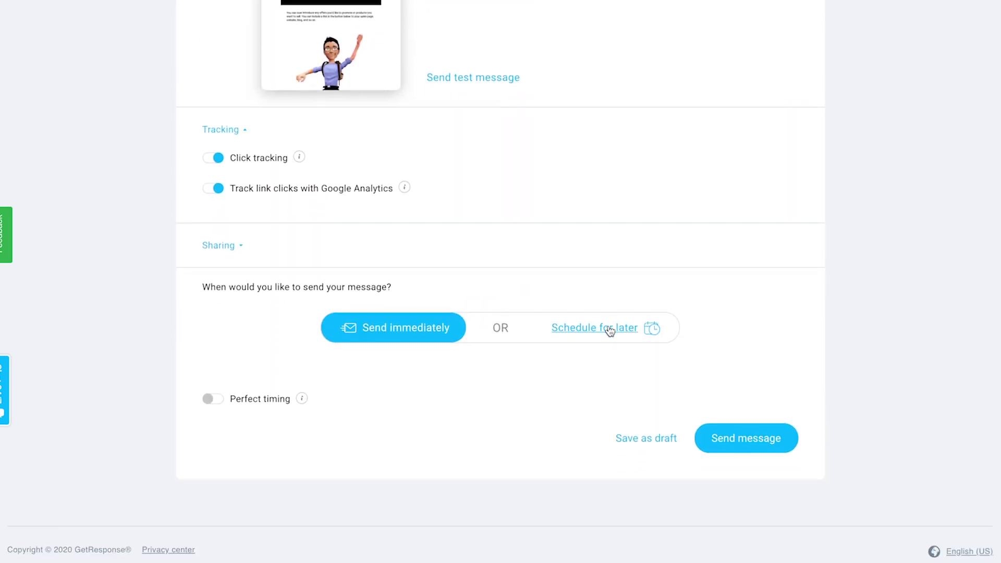
{"action": "left_click", "coordinate": [611, 331]}
Set the send date to November 20 and the minutes to 55 for an 8:55 PM send.
{"action": "left_click", "coordinate": [470, 418]}
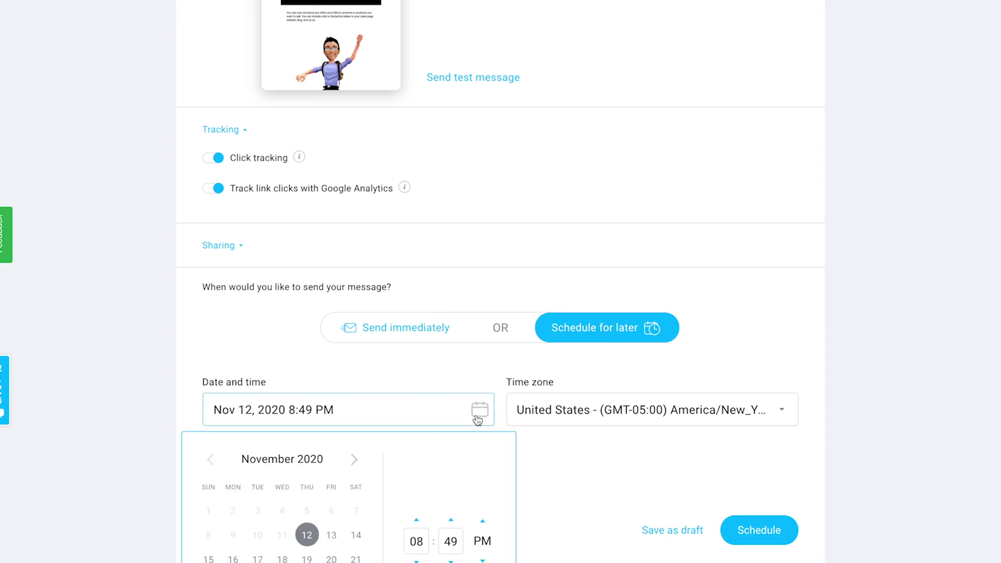
{"action": "scroll", "coordinate": [399, 459], "scroll_direction": "down", "scroll_amount": 2}
{"action": "left_click", "coordinate": [332, 461]}
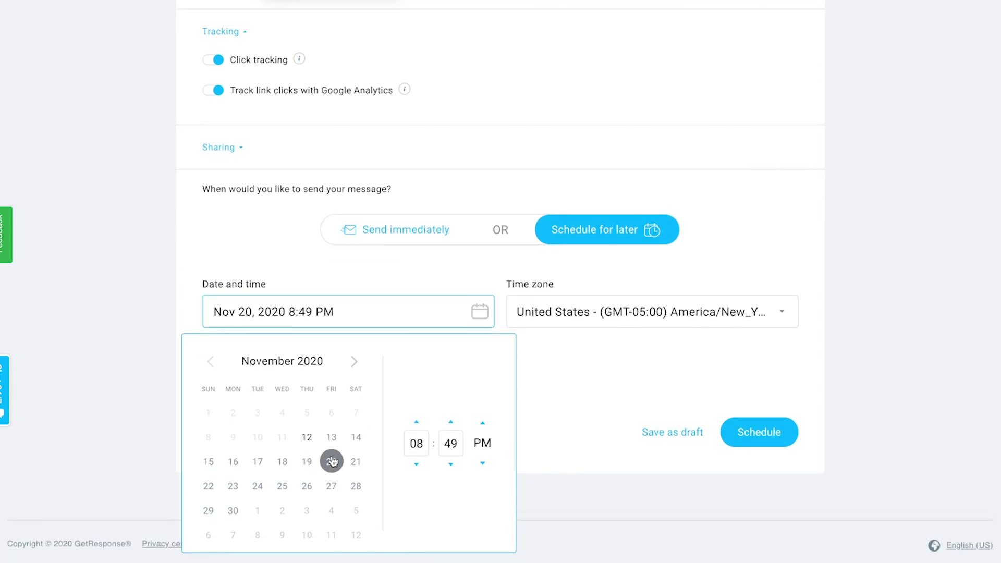
{"action": "left_click", "coordinate": [459, 445]}
{"action": "key", "text": "BackSpace"}
{"action": "key", "text": "BackSpace"}
{"action": "type", "text": "55"}
{"action": "left_click", "coordinate": [593, 322]}
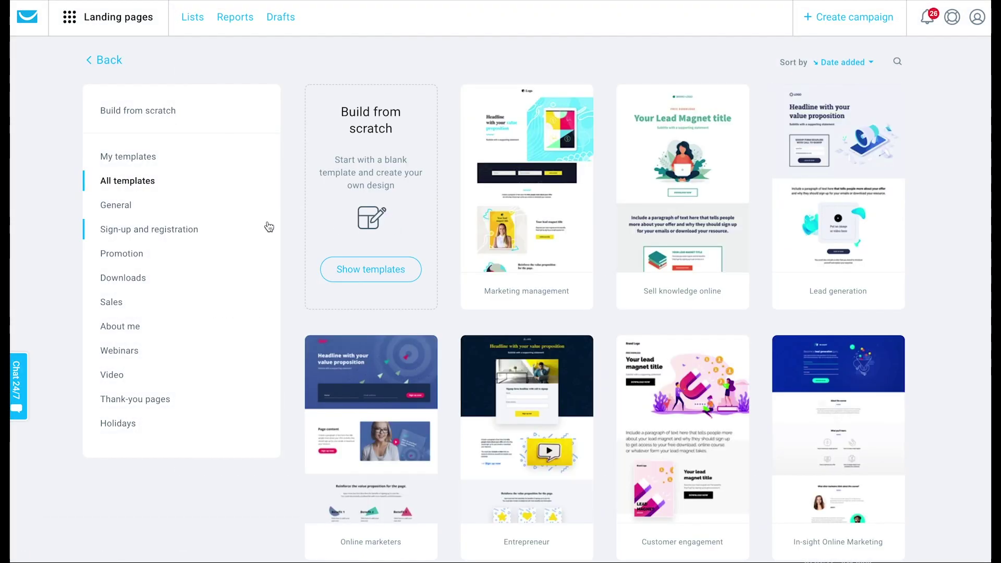
Filter to Promotion templates and pick Earth Day Special after dismissing the Online marketers preview.
{"action": "left_click", "coordinate": [132, 255]}
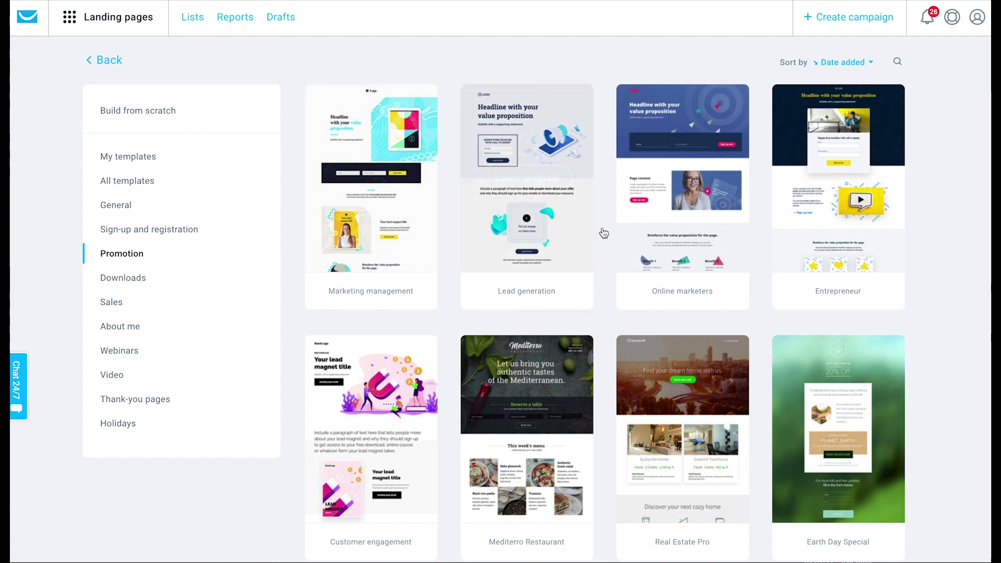
{"action": "mouse_move", "coordinate": [676, 183]}
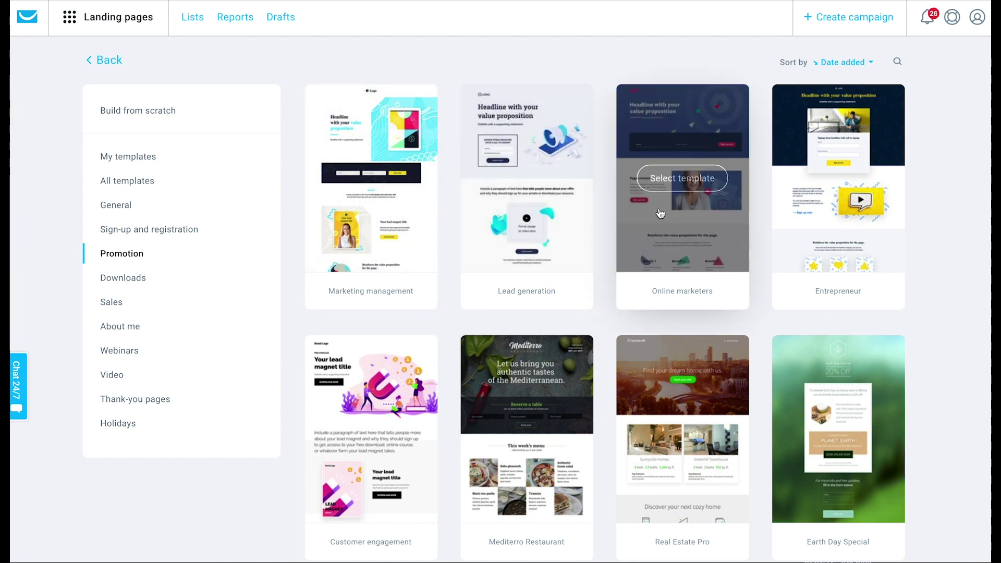
{"action": "left_click", "coordinate": [676, 180]}
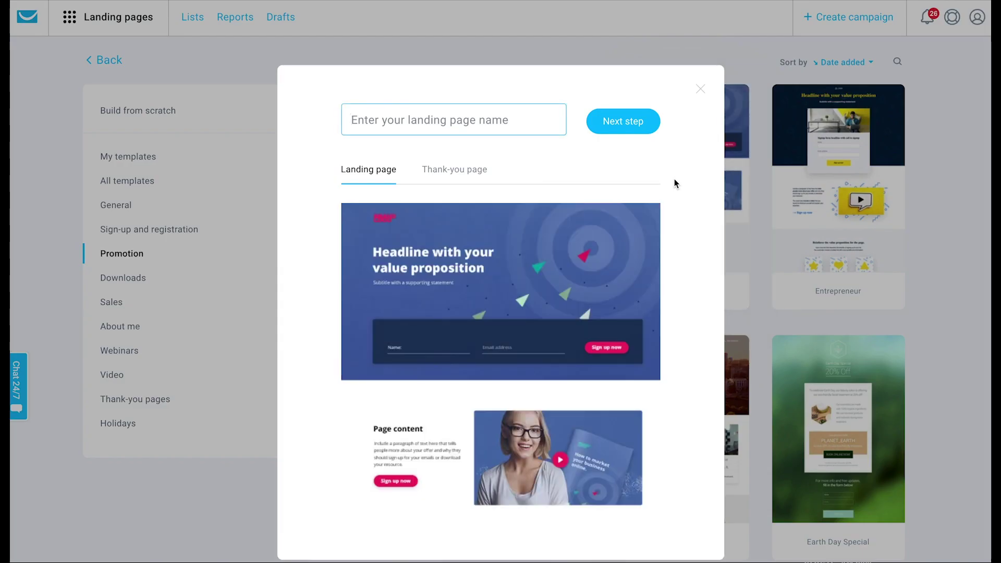
{"action": "left_click", "coordinate": [941, 360]}
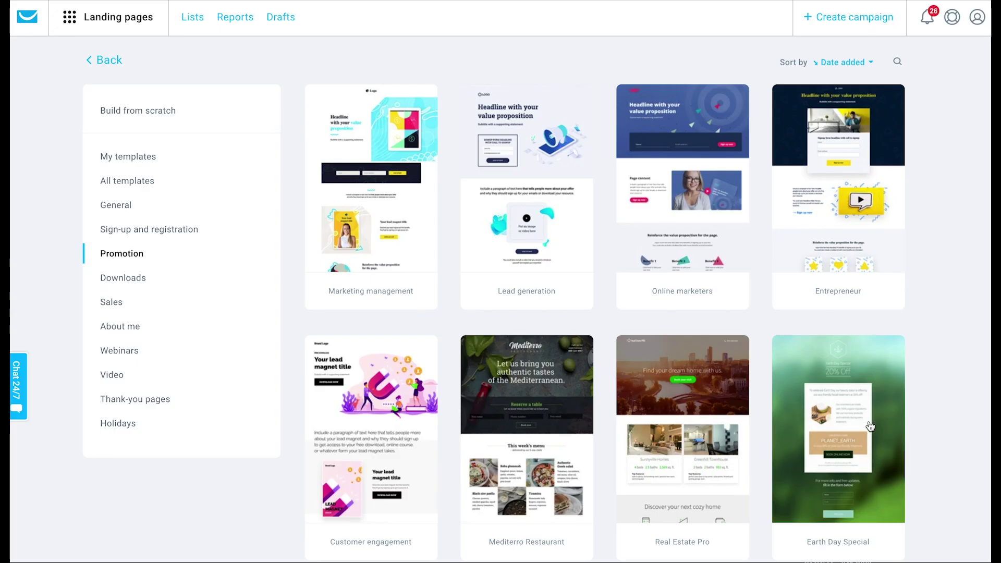
{"action": "left_click", "coordinate": [842, 437]}
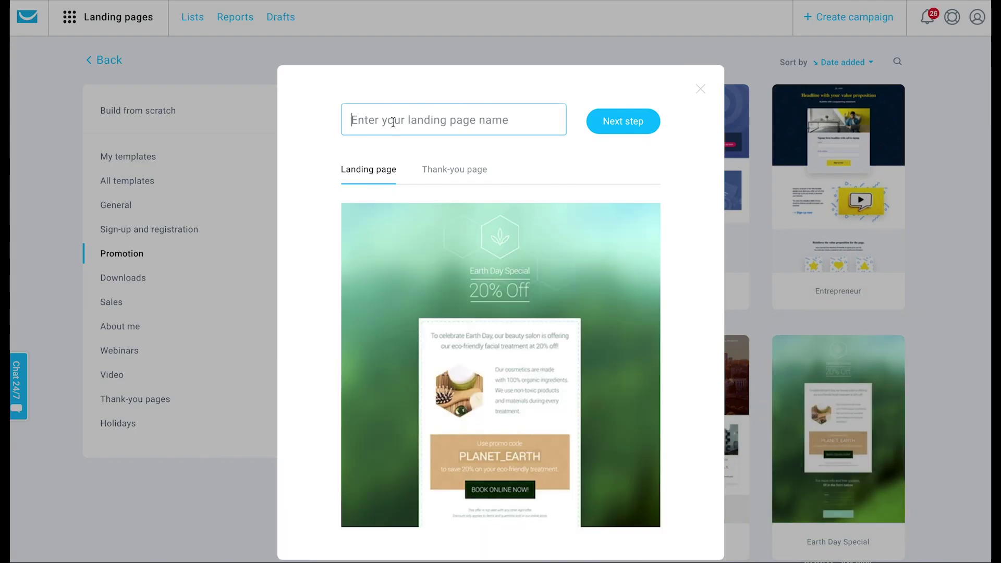
Name the new landing page 'Black Friday' and continue to the editor.
{"action": "left_click", "coordinate": [412, 120]}
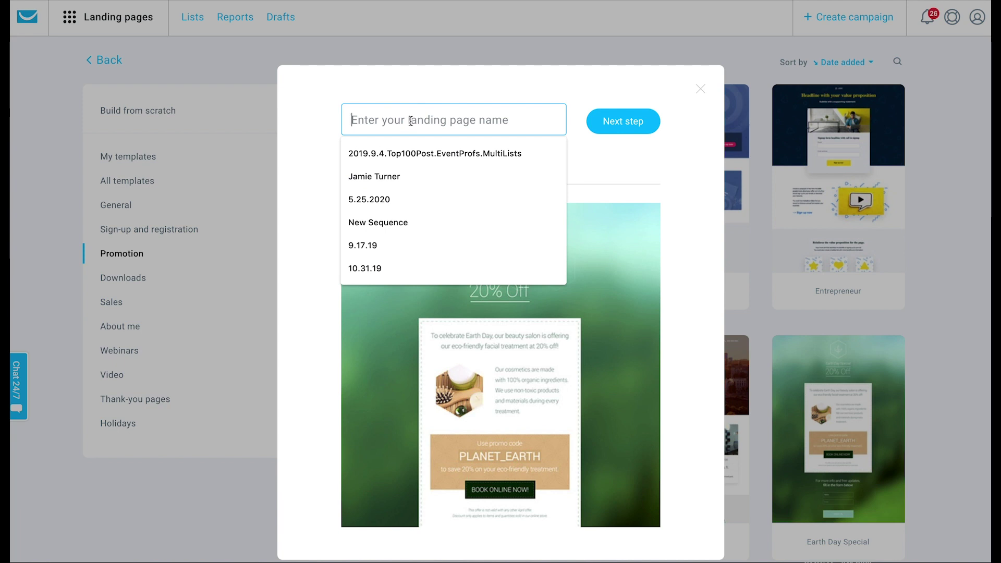
{"action": "type", "text": "Black Froda"}
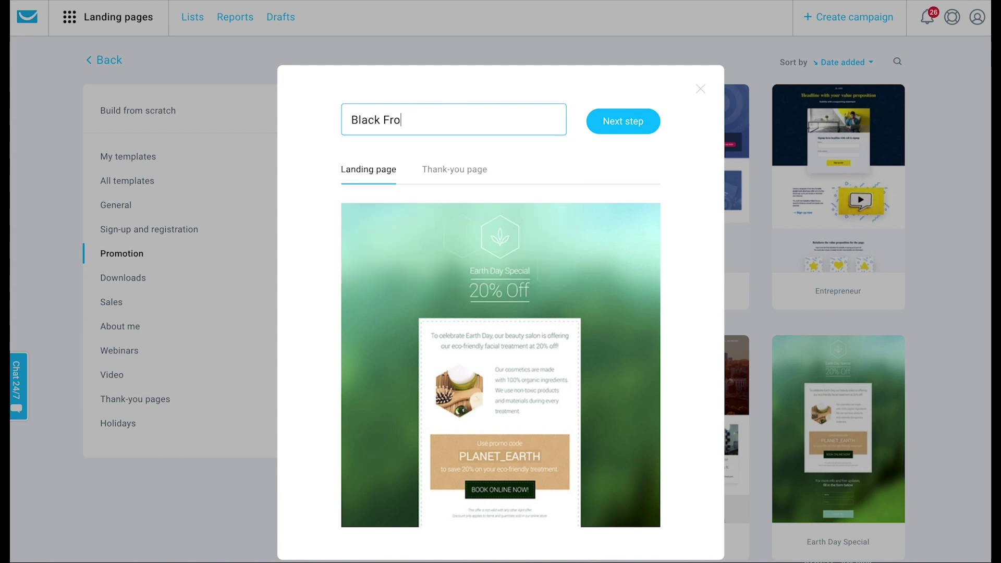
{"action": "key", "text": "BackSpace"}
{"action": "type", "text": "iday"}
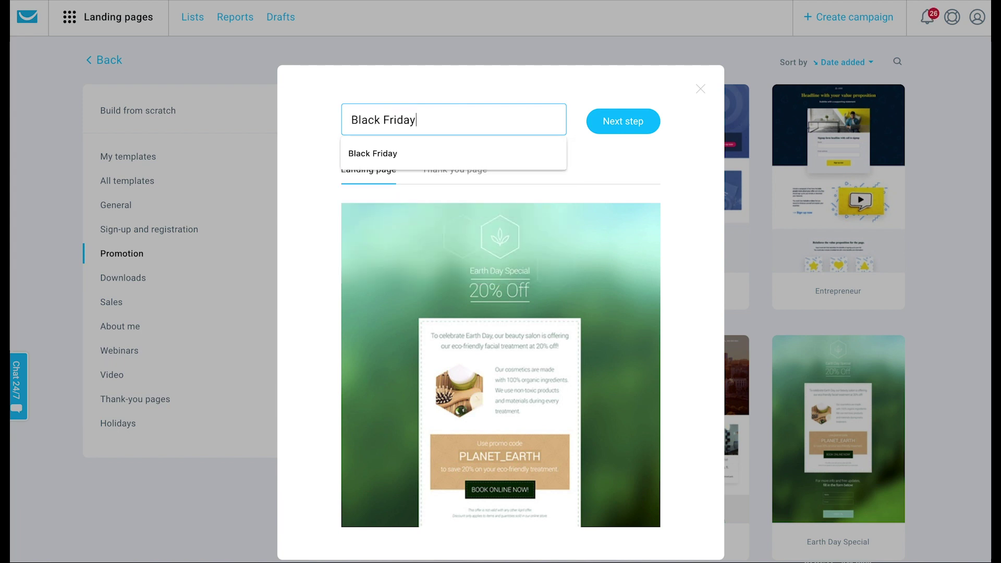
{"action": "left_click", "coordinate": [615, 120]}
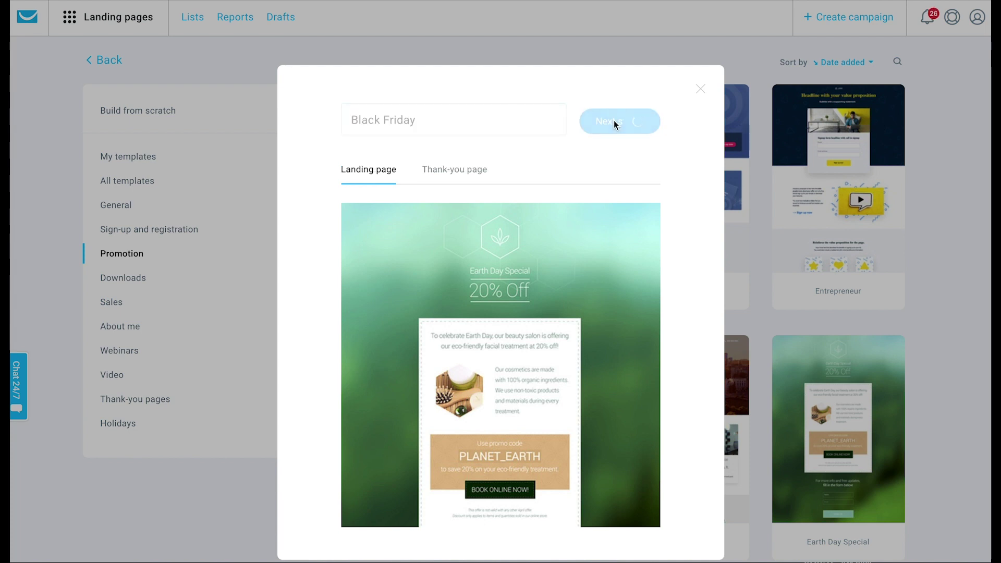
Change the Earth day Special heading to 'Black Friday!'.
{"action": "double_click", "coordinate": [523, 236]}
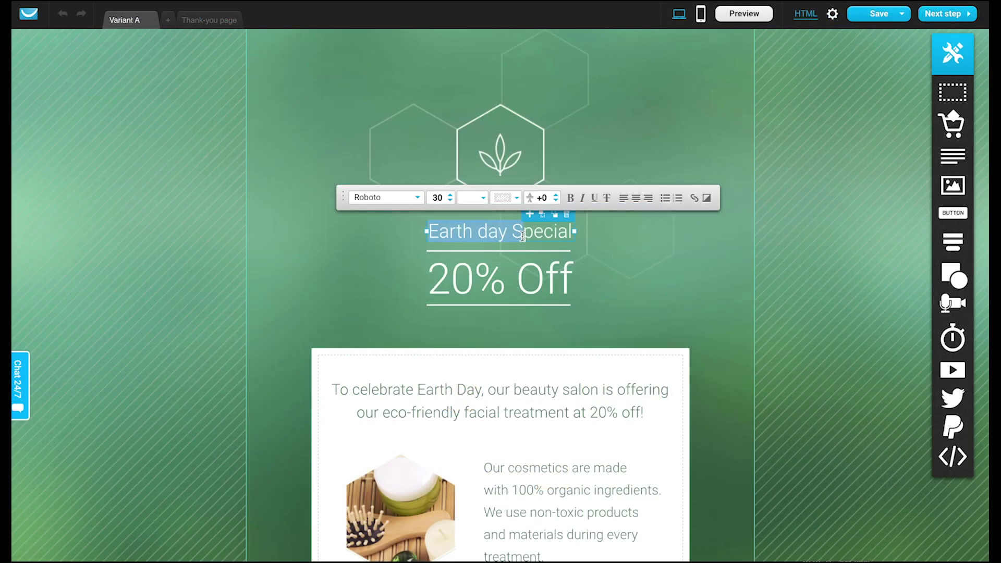
{"action": "left_click", "coordinate": [523, 236]}
{"action": "type", "text": "B"}
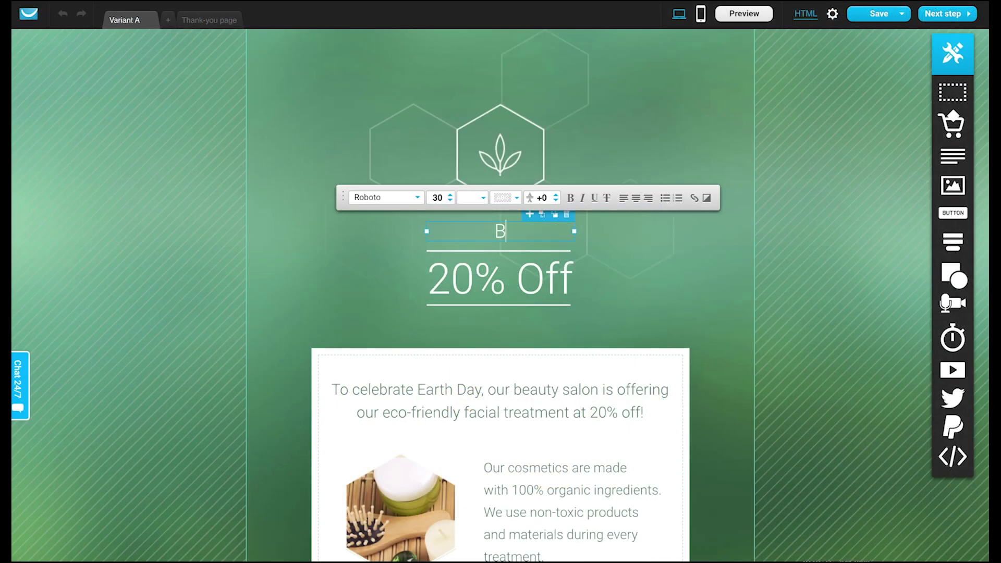
{"action": "type", "text": "lack Fri"}
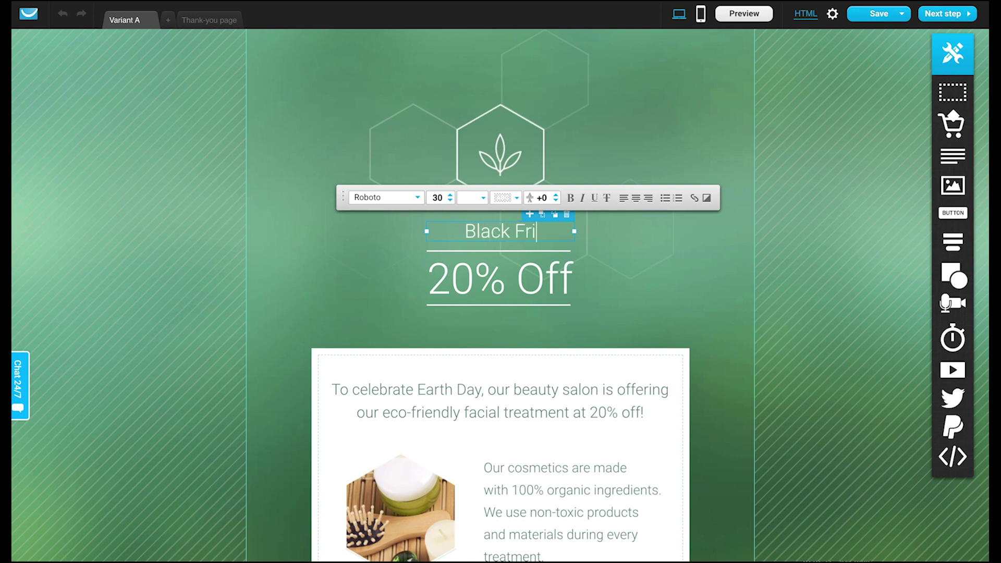
{"action": "type", "text": "day Specia"}
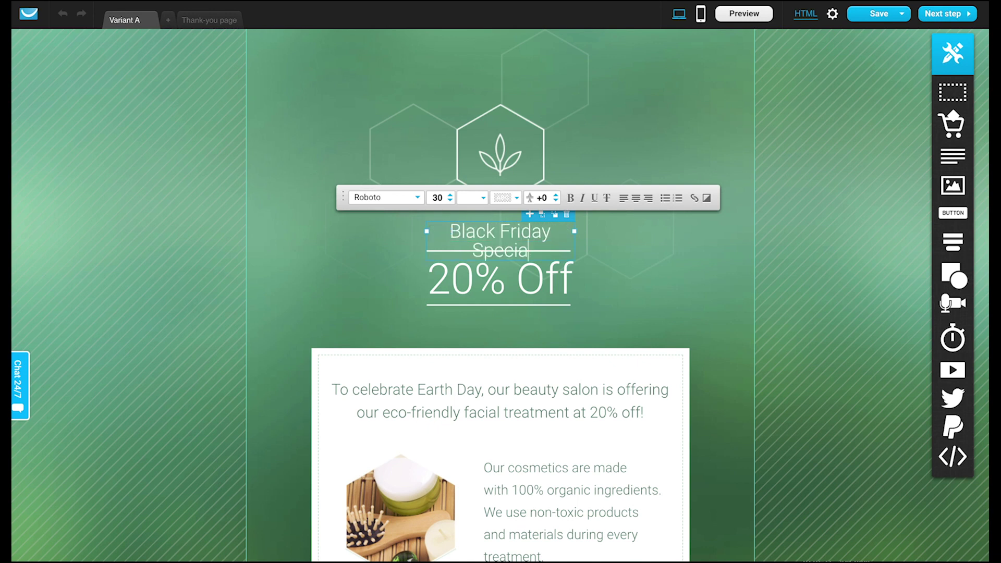
{"action": "key", "text": "BackSpace"}
{"action": "key", "text": "BackSpace"}
{"action": "key", "text": "BackSpace"}
{"action": "key", "text": "BackSpace"}
{"action": "key", "text": "BackSpace"}
{"action": "key", "text": "BackSpace"}
{"action": "key", "text": "BackSpace"}
{"action": "type", "text": "!"}
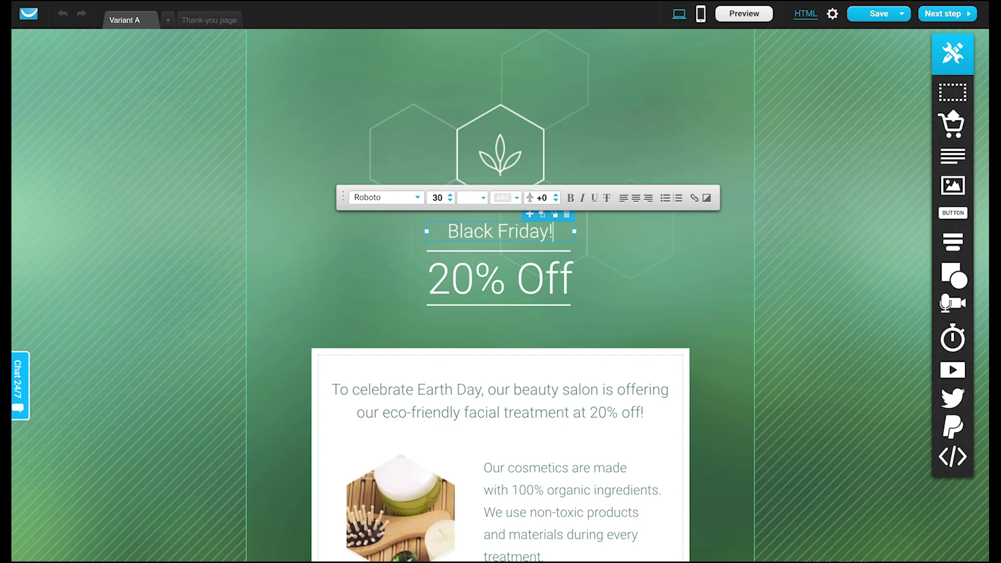
Replace the intro paragraph with 'Only our subscribers get 20% off' and review the page.
{"action": "left_click", "coordinate": [484, 406]}
{"action": "left_click", "coordinate": [484, 406]}
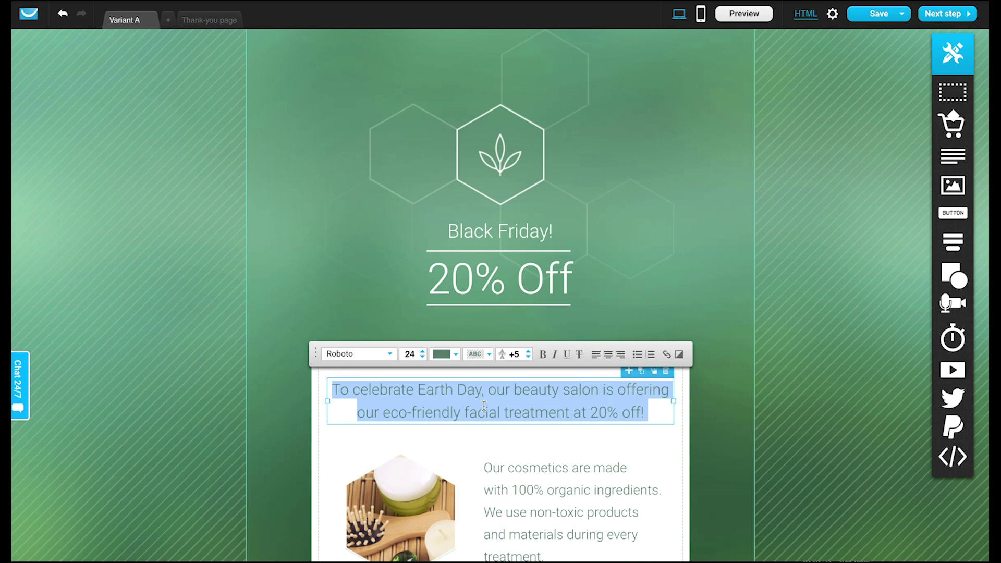
{"action": "type", "text": "Only our "}
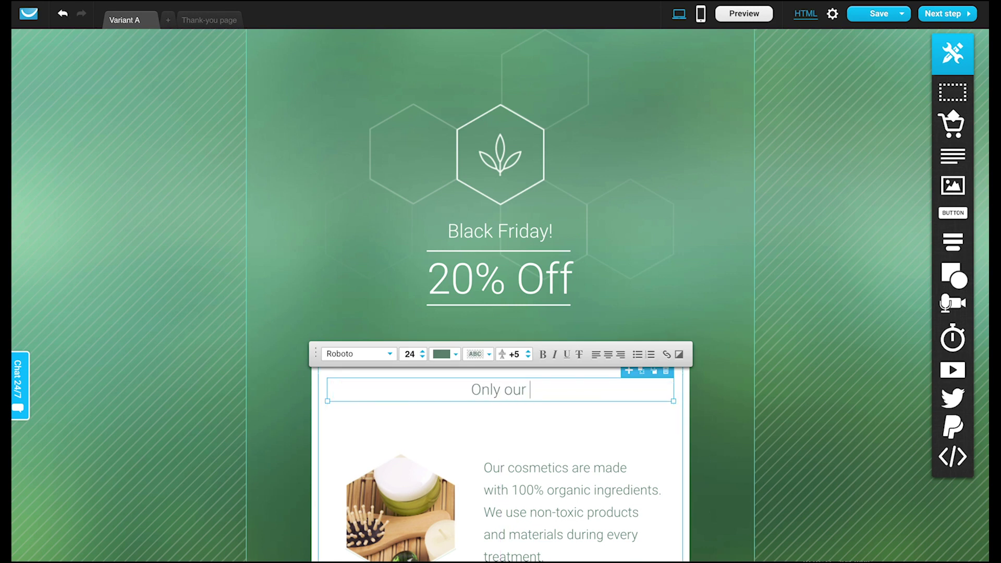
{"action": "type", "text": "subscribers"}
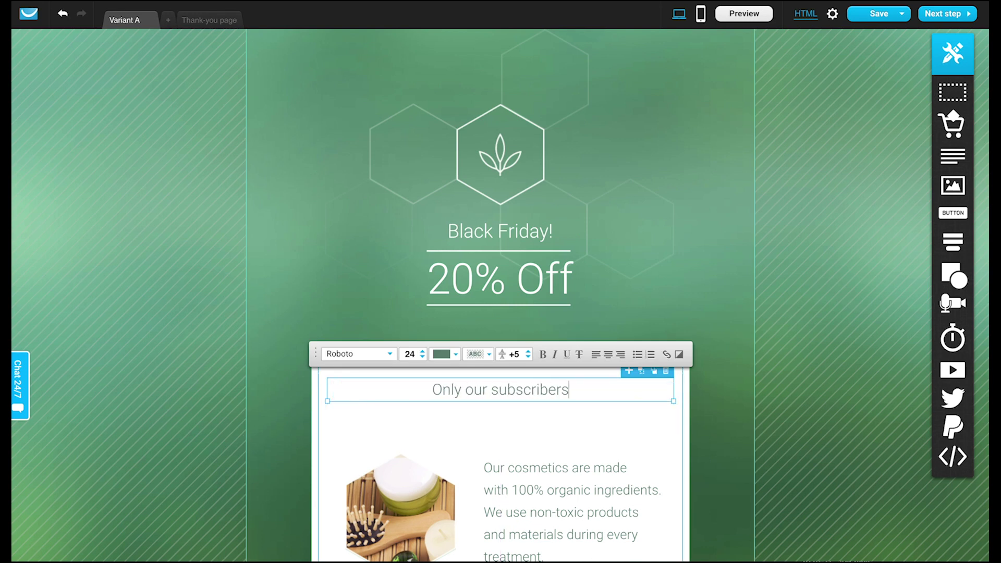
{"action": "type", "text": " get 20"}
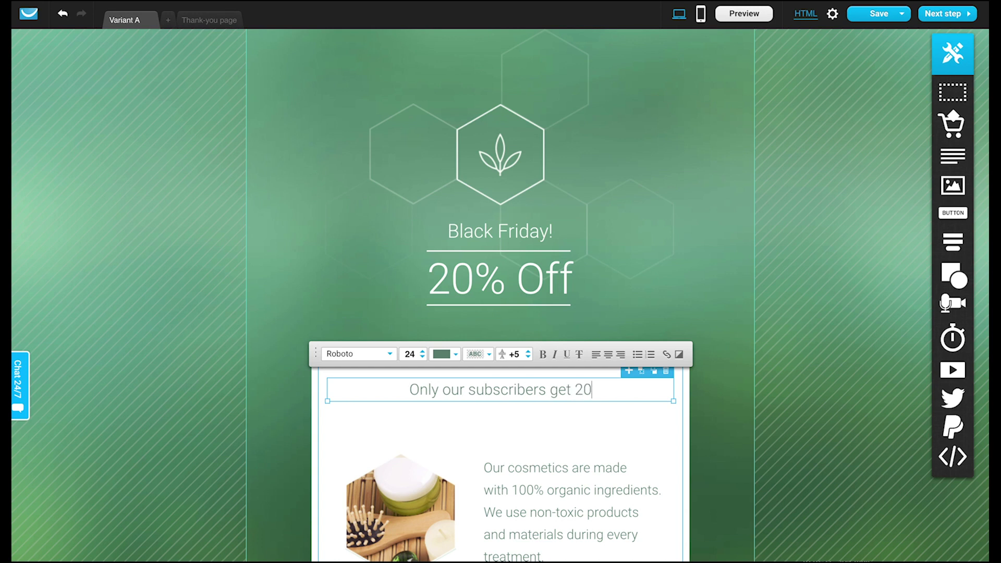
{"action": "type", "text": "% "}
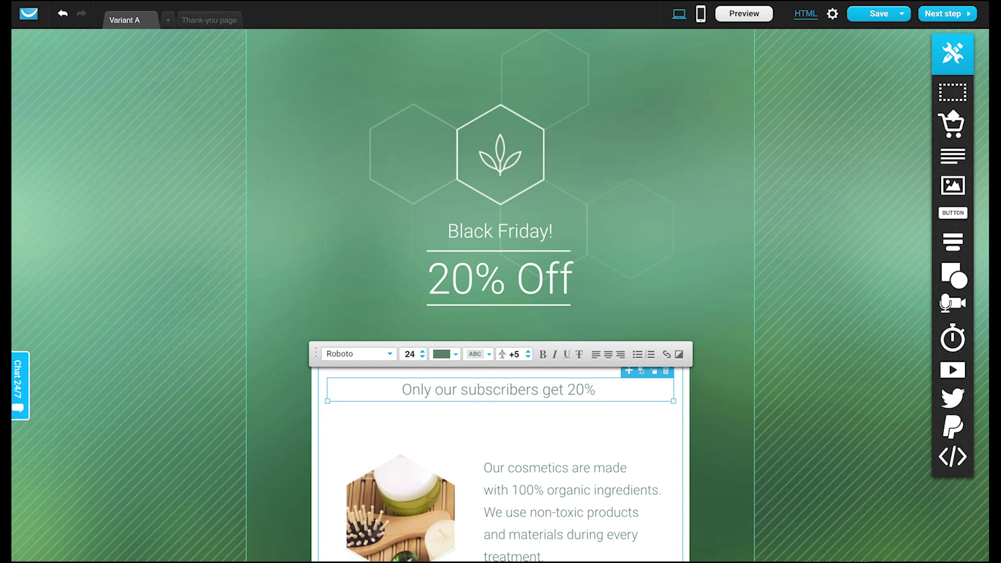
{"action": "type", "text": "off."}
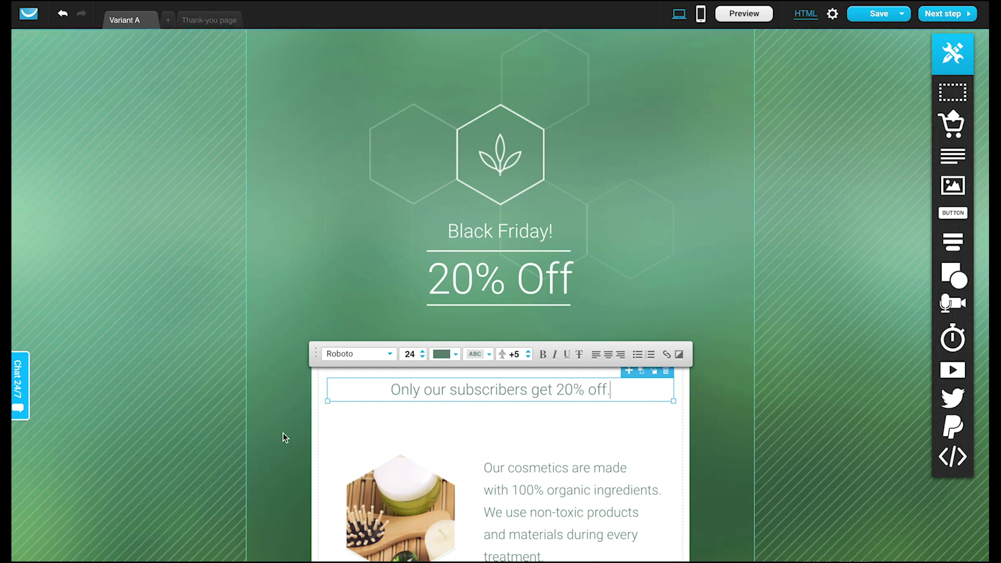
{"action": "scroll", "coordinate": [262, 431], "scroll_direction": "down", "scroll_amount": 6}
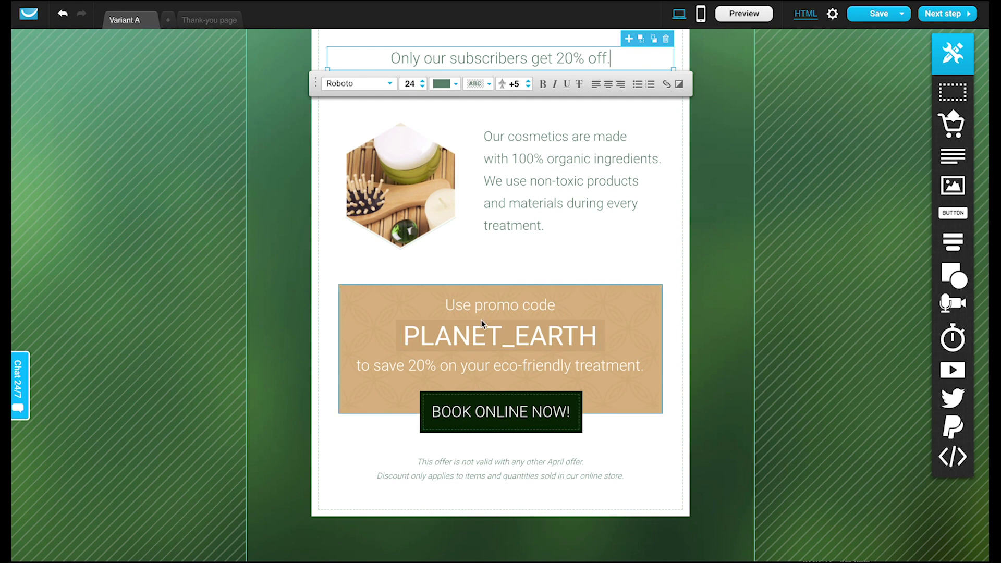
{"action": "scroll", "coordinate": [471, 340], "scroll_direction": "up", "scroll_amount": 5}
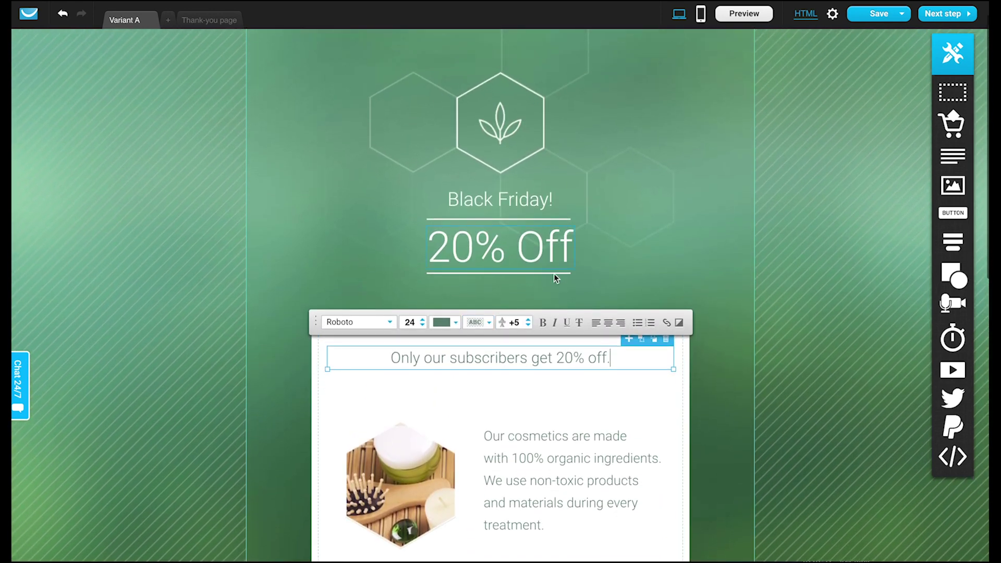
{"action": "scroll", "coordinate": [722, 278], "scroll_direction": "down", "scroll_amount": 8}
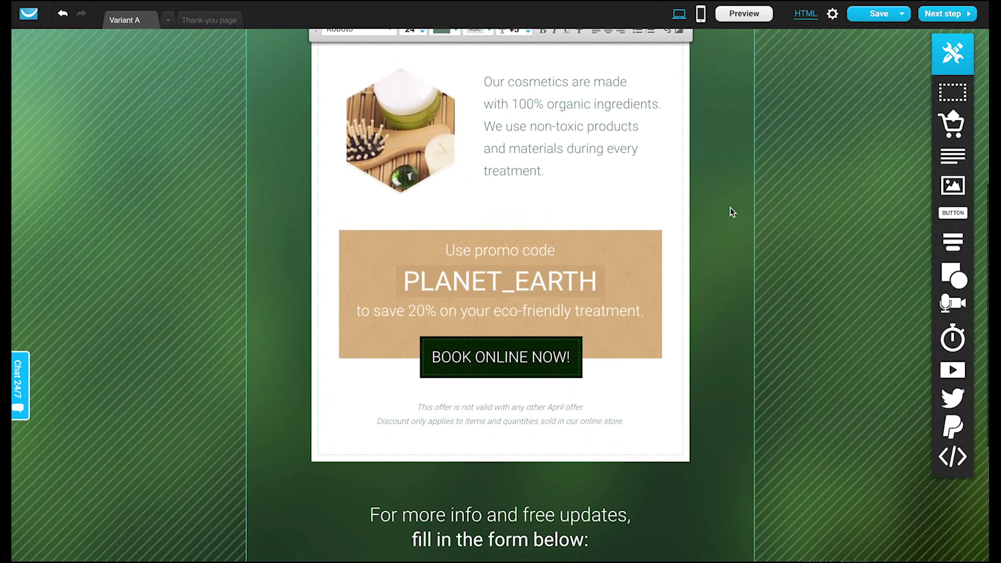
{"action": "left_click", "coordinate": [702, 14]}
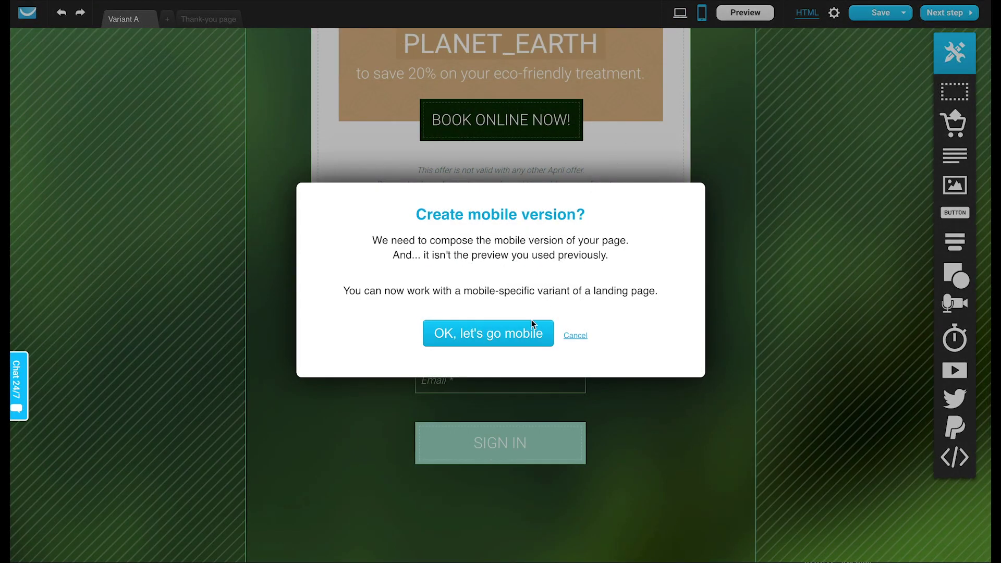
Create the mobile version of the Black Friday page and look over its layout.
{"action": "left_click", "coordinate": [524, 334]}
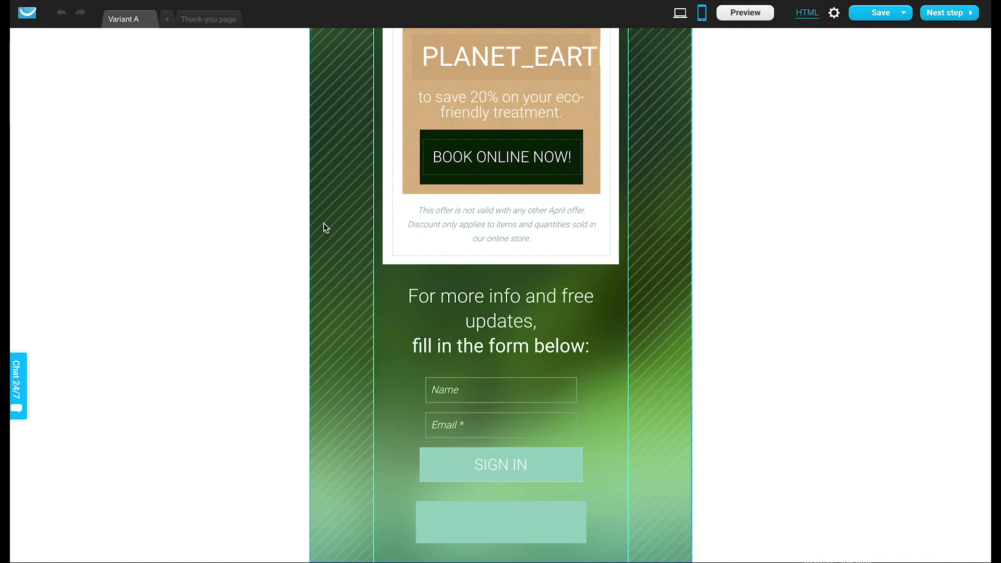
{"action": "scroll", "coordinate": [324, 223], "scroll_direction": "up", "scroll_amount": 10}
{"action": "scroll", "coordinate": [324, 223], "scroll_direction": "up", "scroll_amount": 2}
{"action": "scroll", "coordinate": [324, 224], "scroll_direction": "down", "scroll_amount": 3}
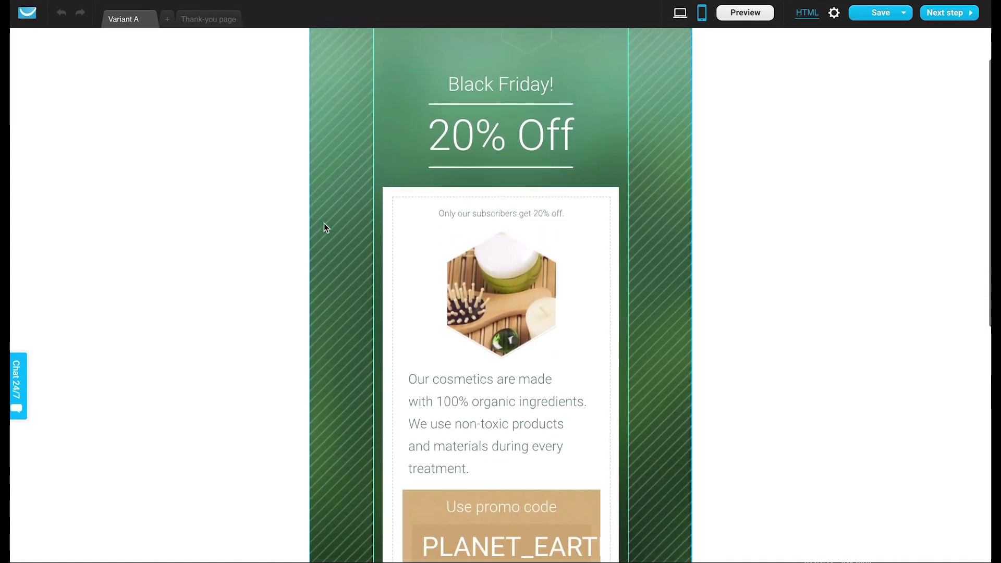
{"action": "scroll", "coordinate": [324, 223], "scroll_direction": "down", "scroll_amount": 9}
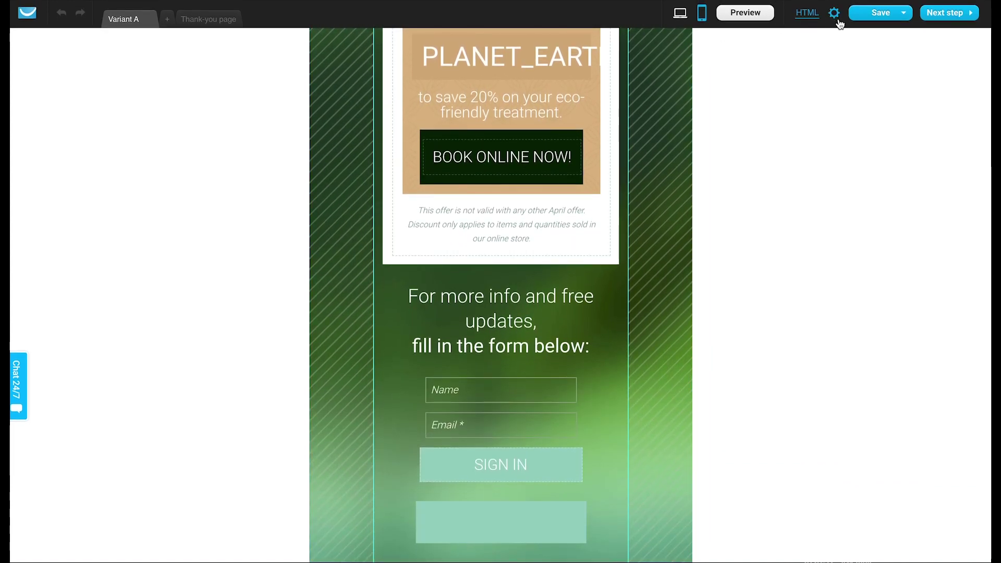
Save the landing page and move to the next step, which warns the Thank-you page lacks a mobile version.
{"action": "left_click", "coordinate": [907, 13]}
{"action": "left_click", "coordinate": [876, 32]}
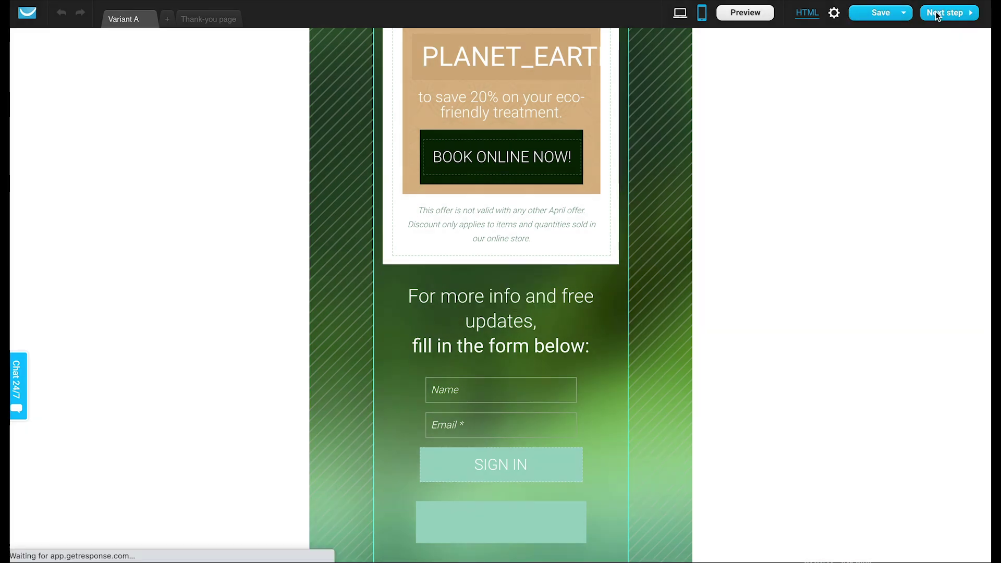
{"action": "left_click", "coordinate": [937, 15]}
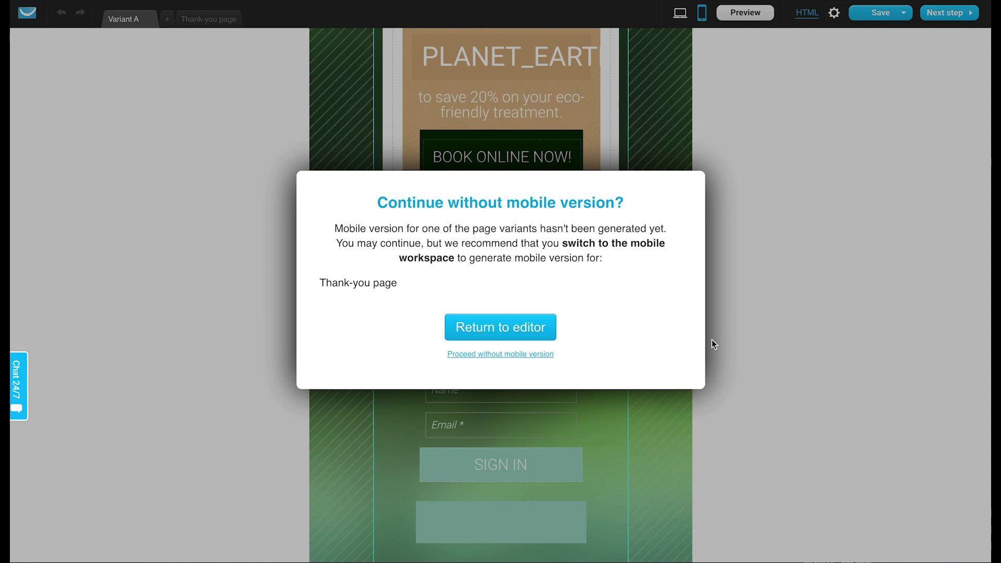
Return to the Thank-you page mobile editor and select the whole Congratulations heading.
{"action": "left_click", "coordinate": [492, 340]}
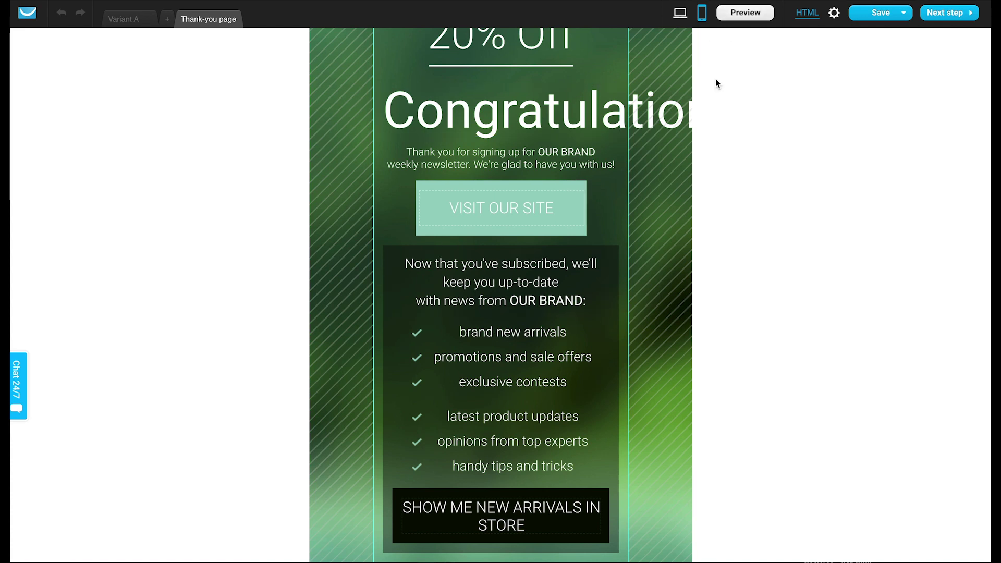
{"action": "scroll", "coordinate": [319, 324], "scroll_direction": "up", "scroll_amount": 1}
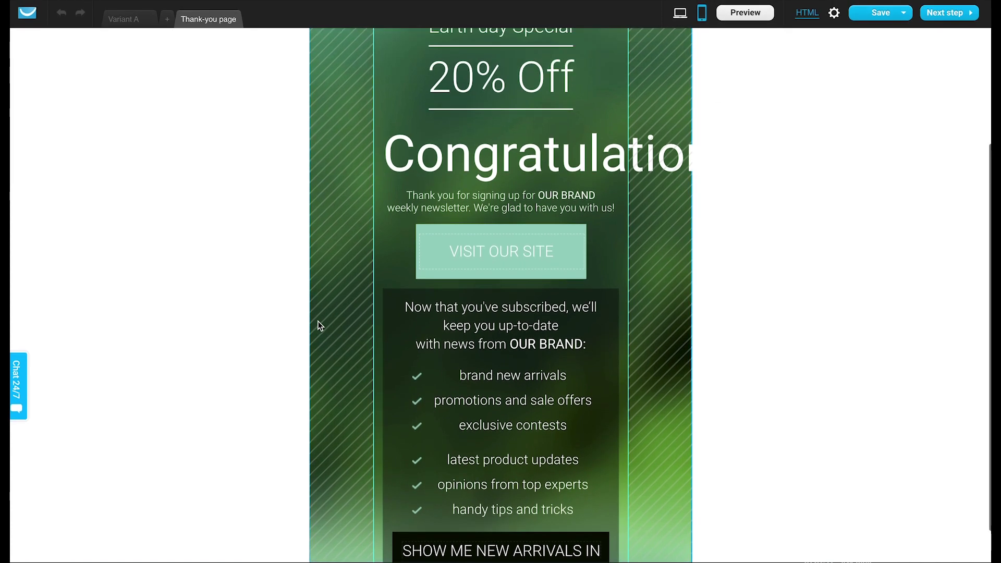
{"action": "scroll", "coordinate": [318, 323], "scroll_direction": "up", "scroll_amount": 3}
{"action": "left_click", "coordinate": [518, 313]}
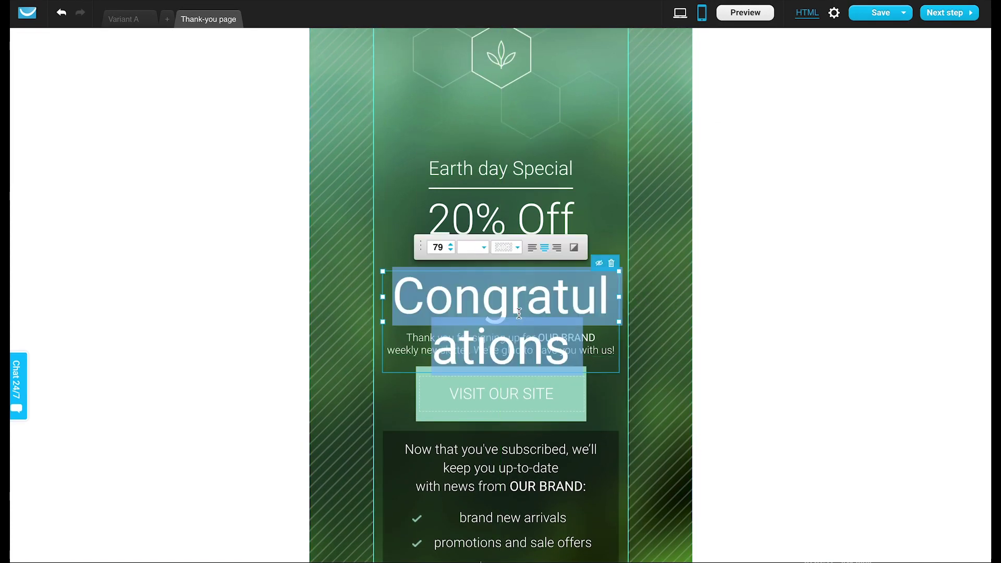
{"action": "left_click", "coordinate": [566, 320]}
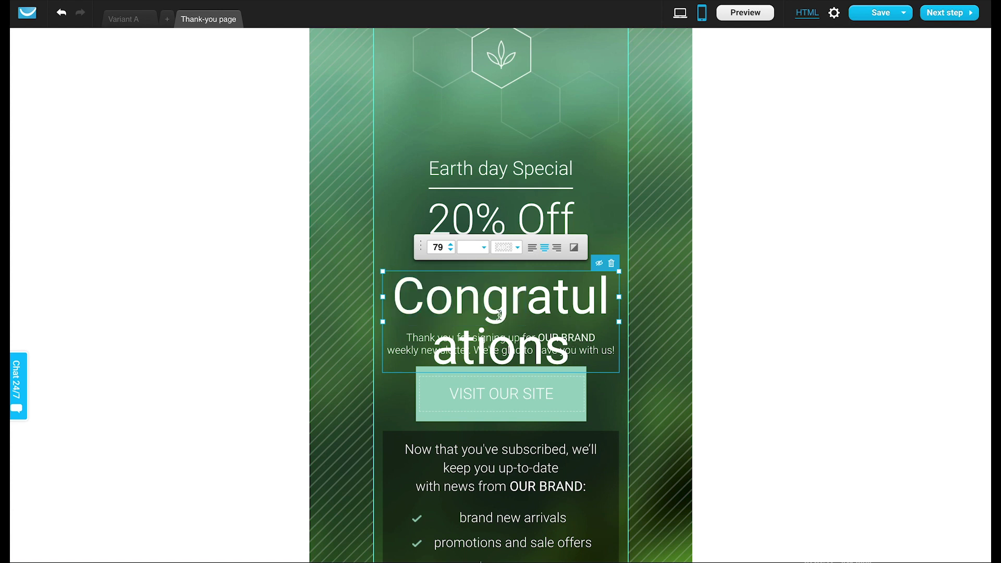
{"action": "double_click", "coordinate": [452, 278]}
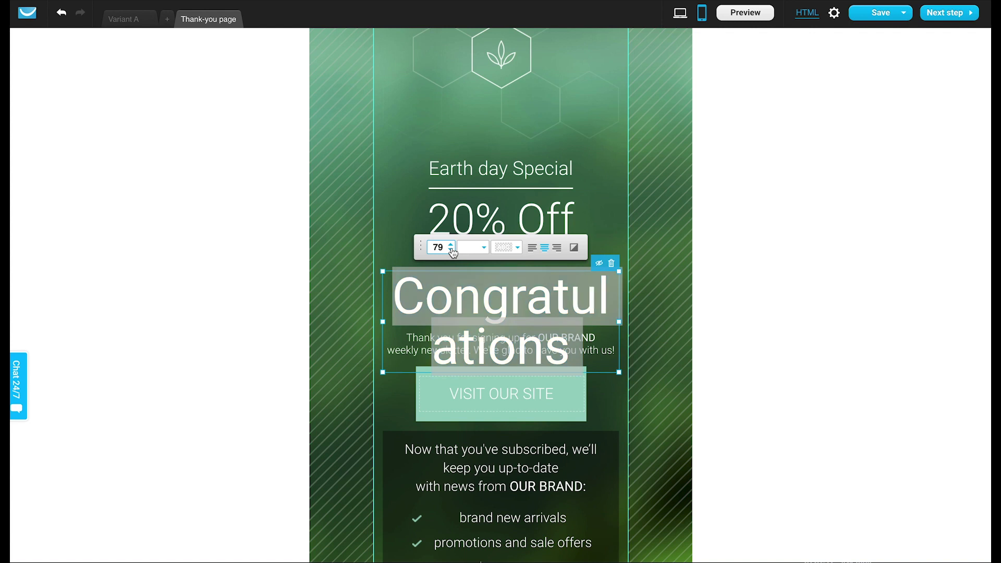
Shrink the Congratulations heading's font size to 49 so it fits one line, and save.
{"action": "type", "text": "16"}
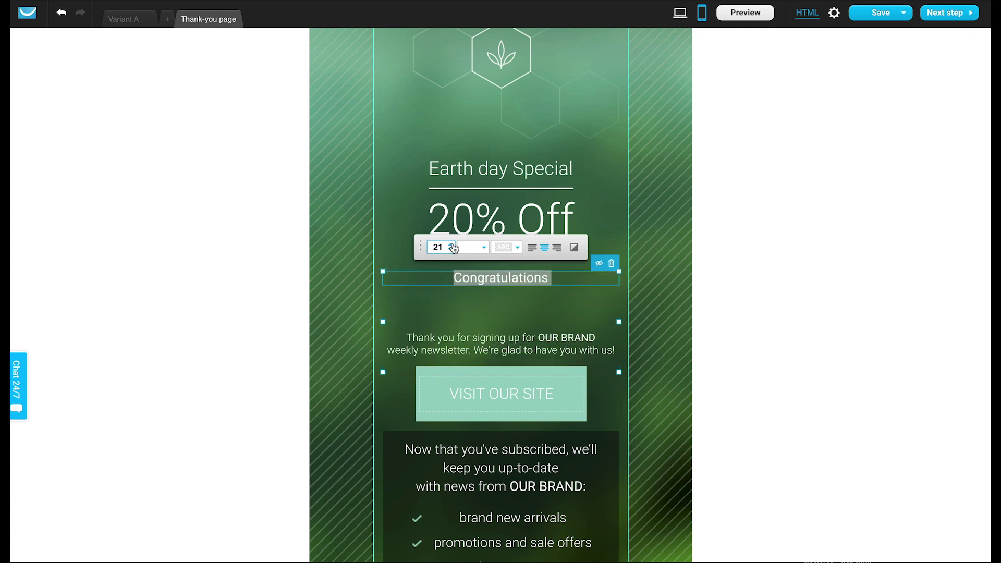
{"action": "left_click", "coordinate": [452, 245]}
{"action": "left_click", "coordinate": [450, 251]}
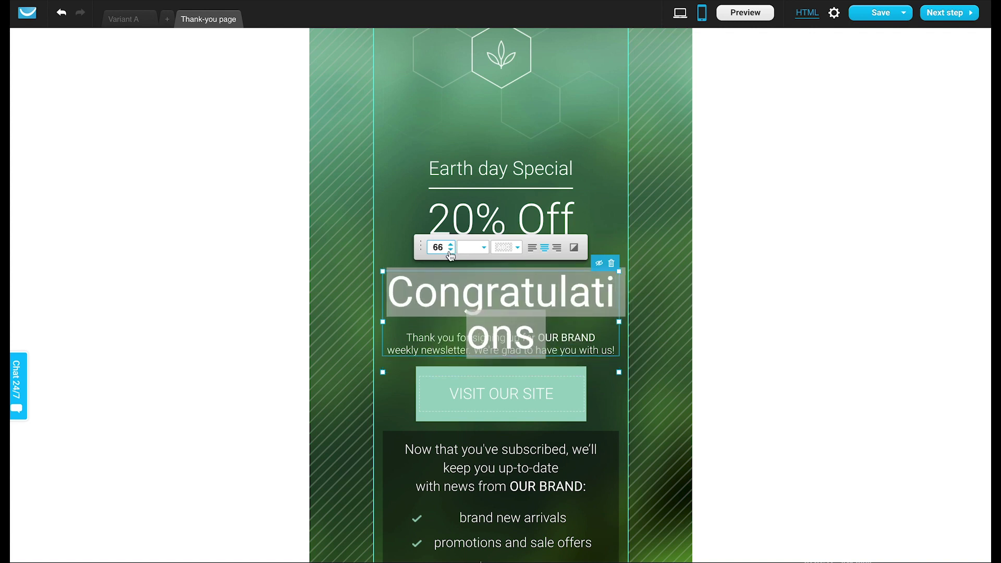
{"action": "left_click", "coordinate": [450, 251]}
{"action": "left_click", "coordinate": [450, 251]}
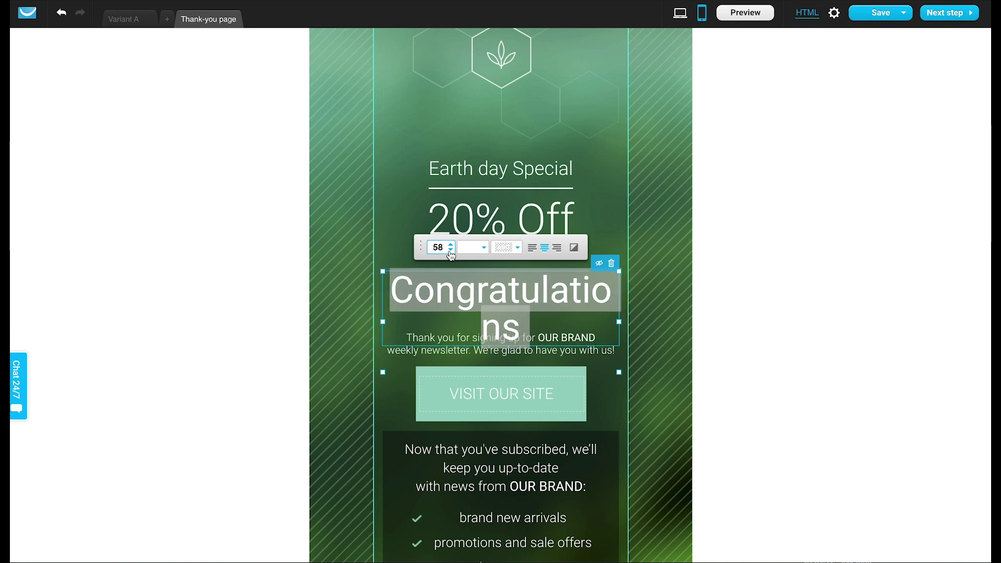
{"action": "left_click", "coordinate": [451, 251]}
{"action": "left_click", "coordinate": [450, 251]}
{"action": "left_click", "coordinate": [451, 251]}
{"action": "left_click", "coordinate": [450, 250]}
{"action": "left_click", "coordinate": [450, 251]}
{"action": "left_click", "coordinate": [451, 251]}
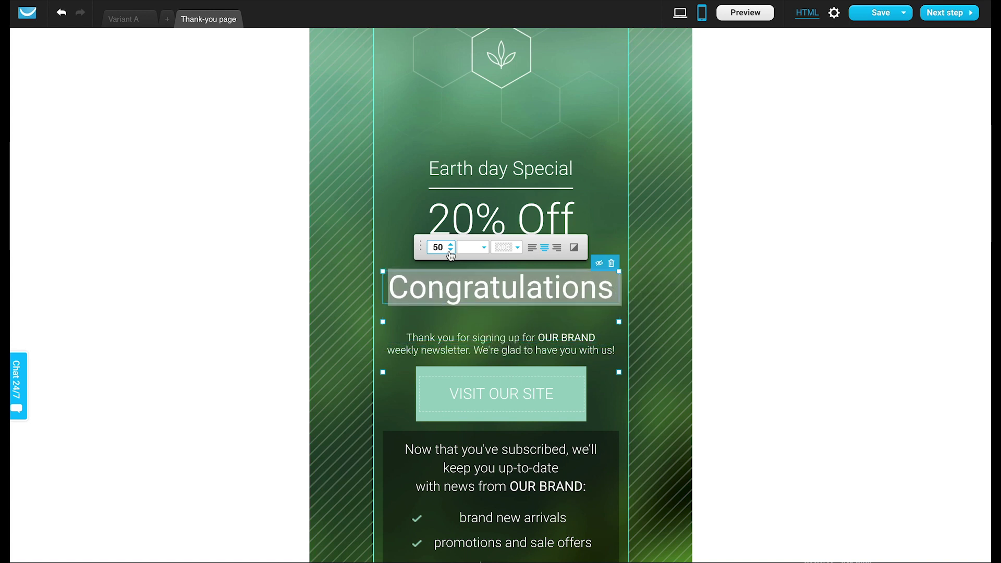
{"action": "left_click", "coordinate": [451, 251]}
{"action": "left_click", "coordinate": [883, 17]}
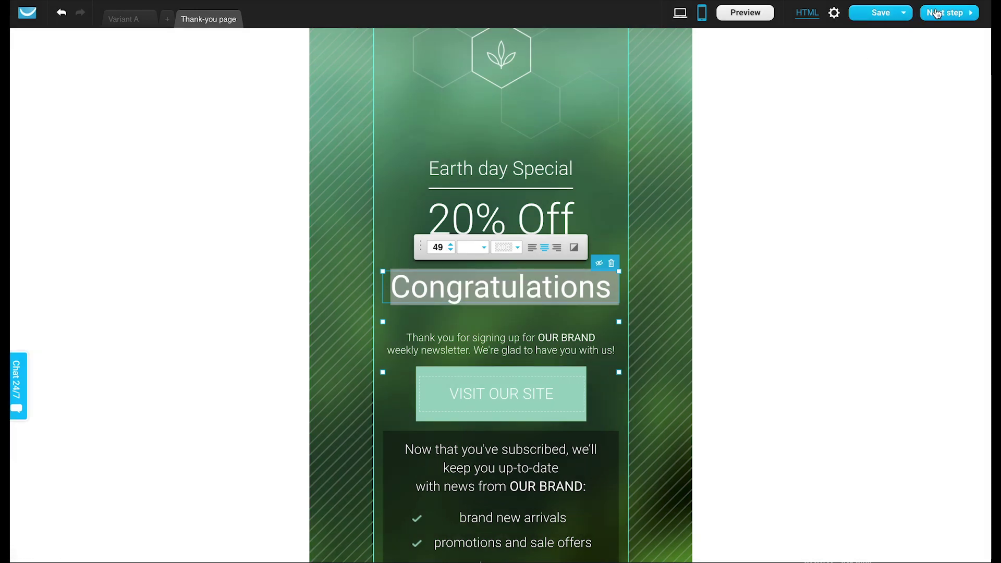
Advance to the Black Friday landing page settings and review them down the page.
{"action": "left_click", "coordinate": [937, 14]}
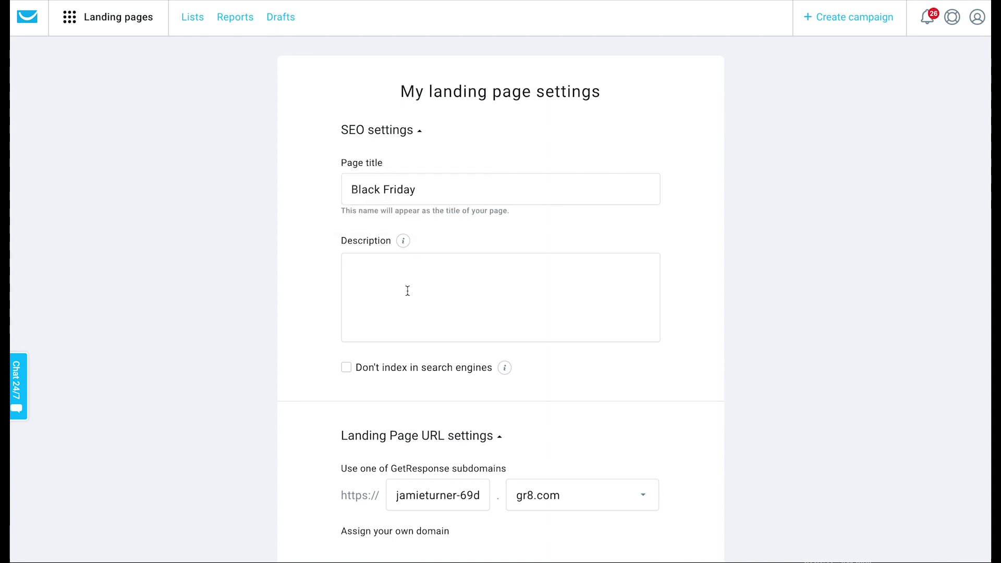
{"action": "scroll", "coordinate": [408, 291], "scroll_direction": "down", "scroll_amount": 7}
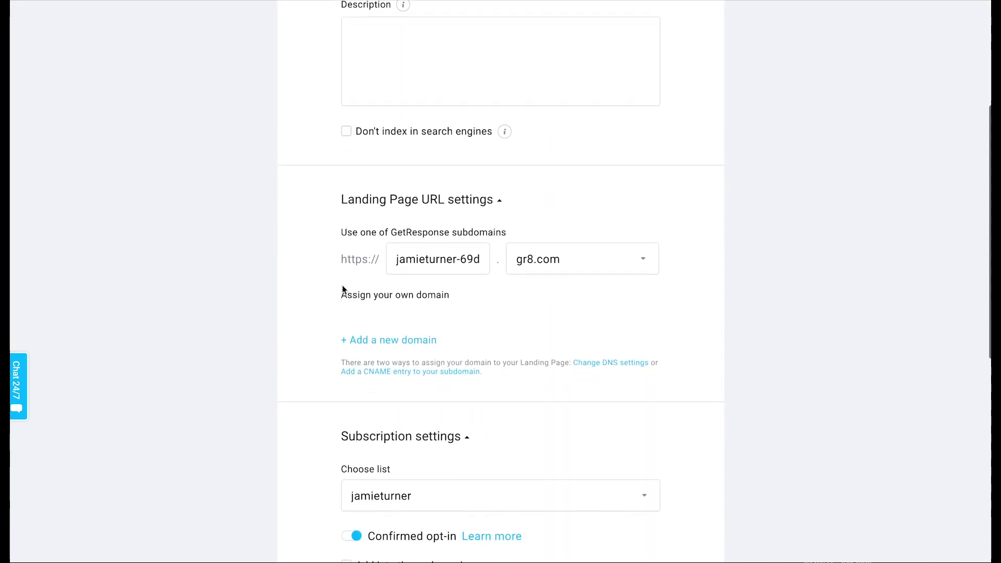
{"action": "scroll", "coordinate": [336, 285], "scroll_direction": "down", "scroll_amount": 5}
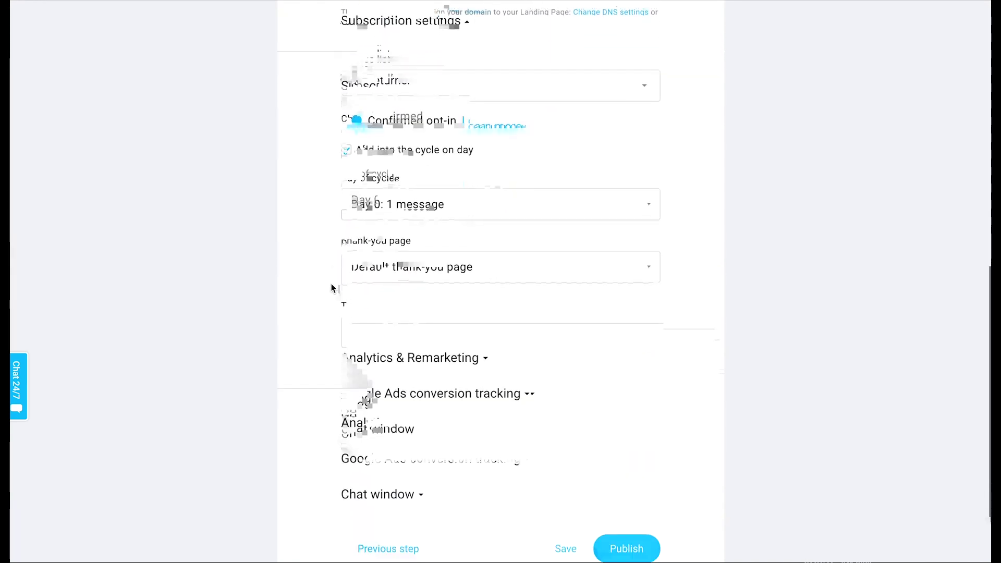
{"action": "scroll", "coordinate": [332, 287], "scroll_direction": "down", "scroll_amount": 1}
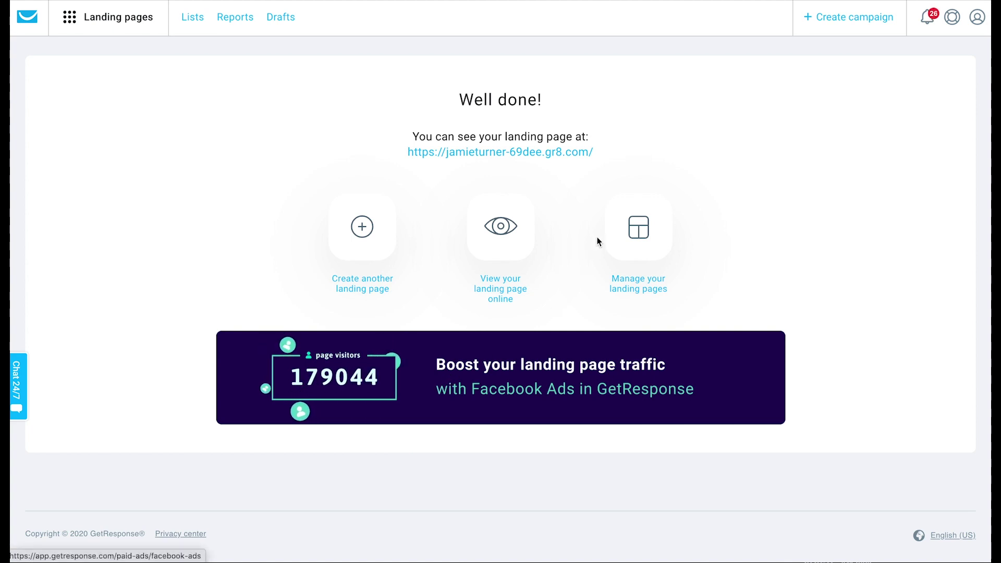
Go to Manage your landing pages, where Black Friday shows as Published next to the Test page.
{"action": "left_click", "coordinate": [643, 233]}
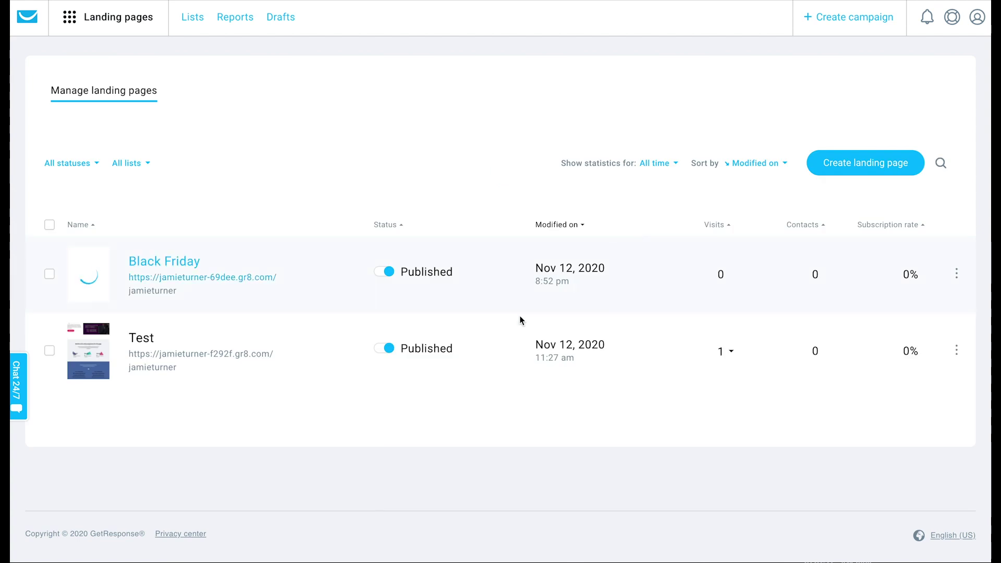